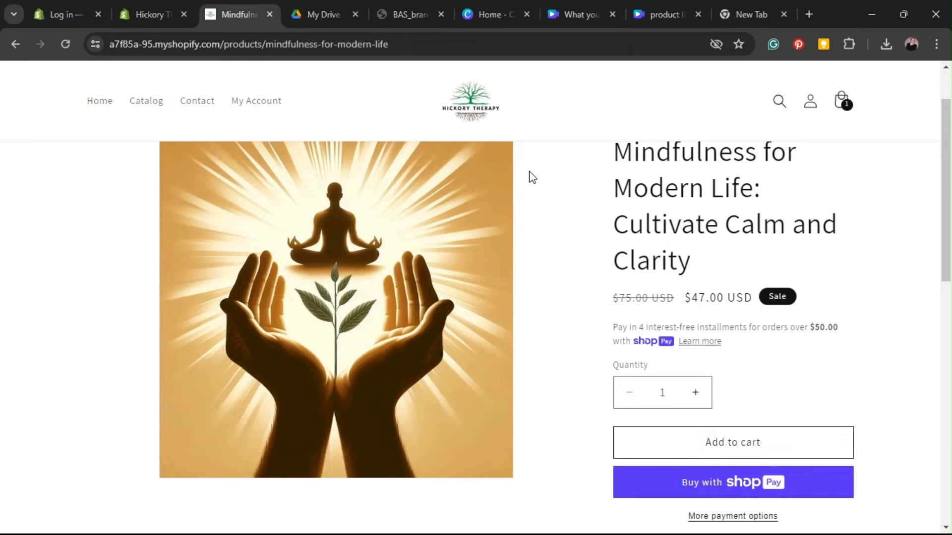
Step: Scroll through the storefront product page
scroll(540, 178, up, 2)
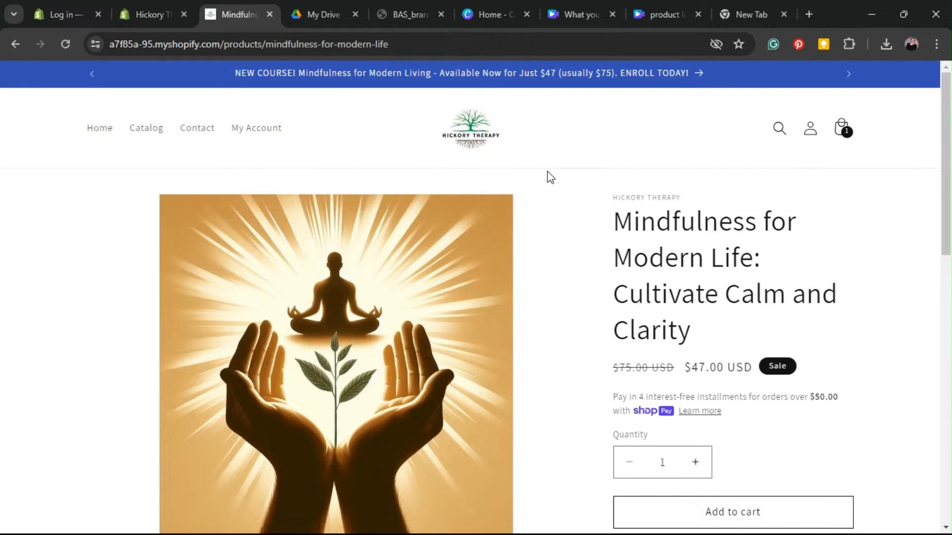
scroll(543, 187, down, 4)
scroll(546, 193, down, 2)
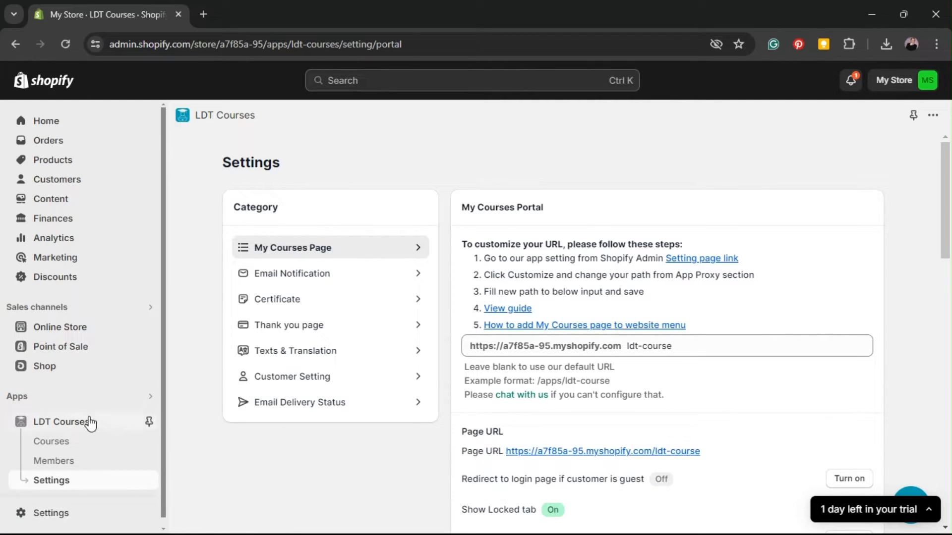
Step: Open the LDT Courses app's Settings page from the installed apps list
click(71, 397)
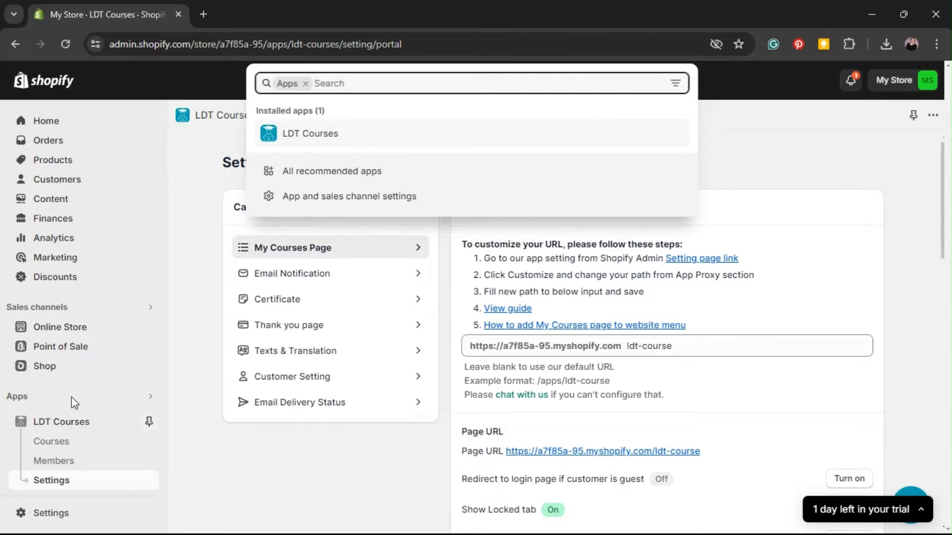
click(321, 139)
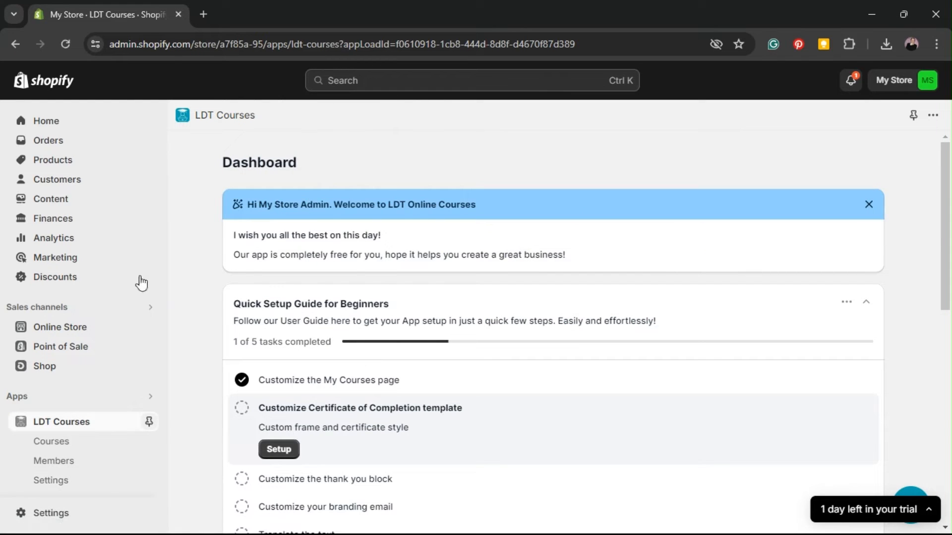
click(102, 480)
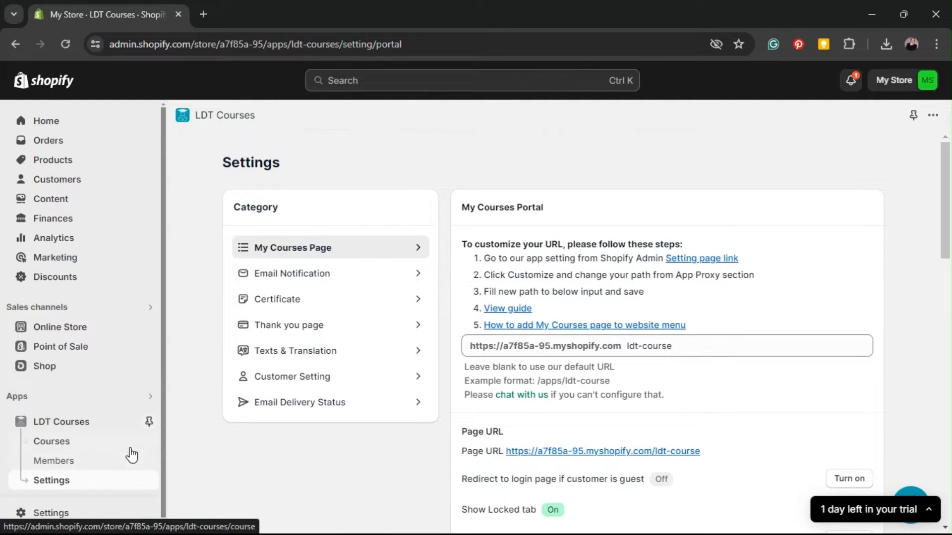
scroll(540, 195, down, 1)
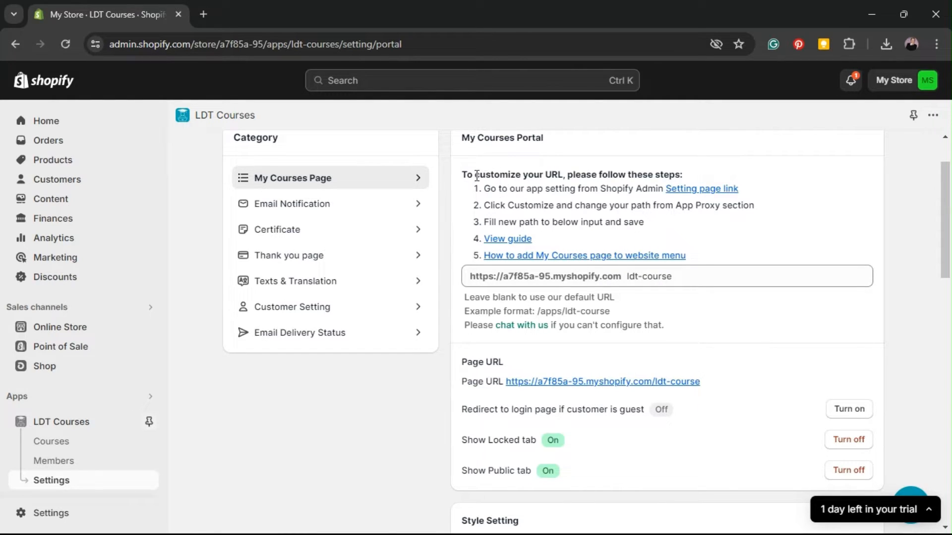
Step: Review the URL customization instructions and follow the link to the app's store settings page
drag(462, 174, 700, 173)
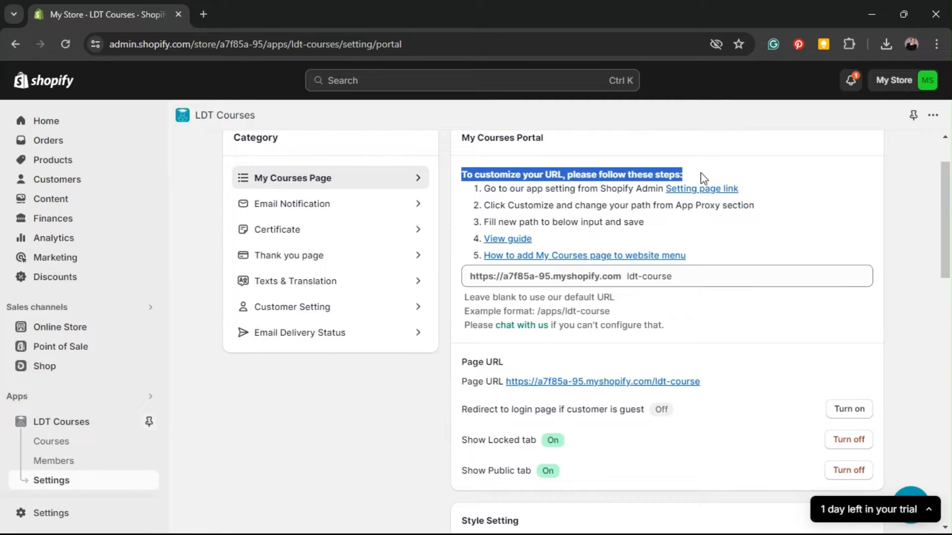
click(613, 203)
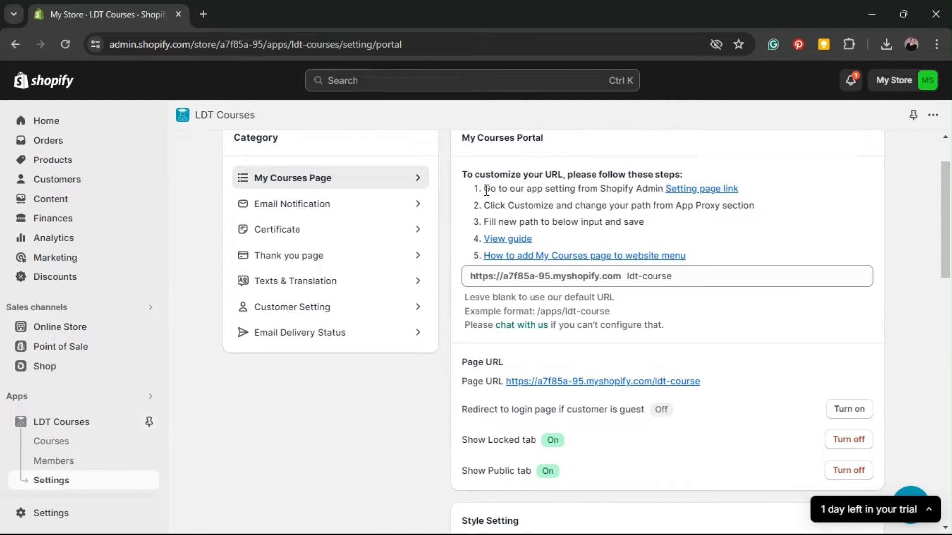
drag(483, 189, 661, 189)
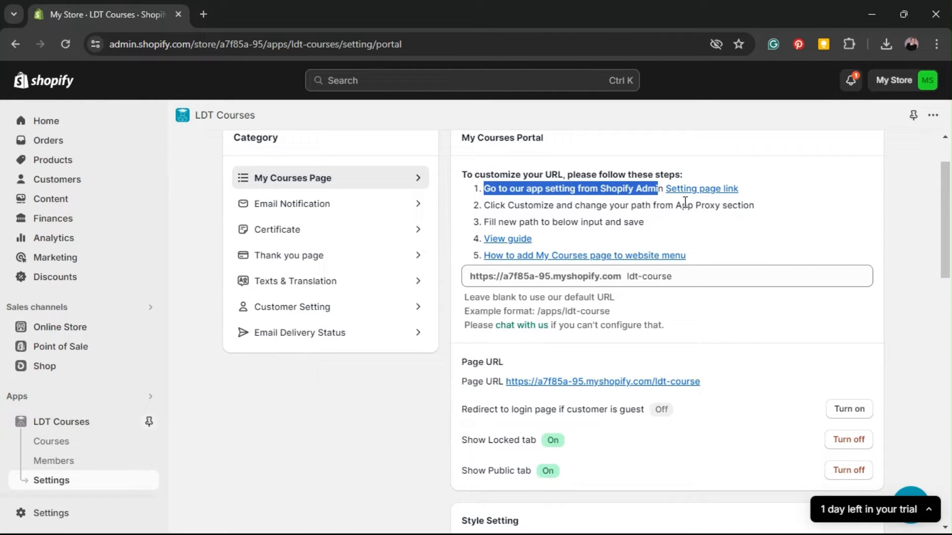
click(684, 199)
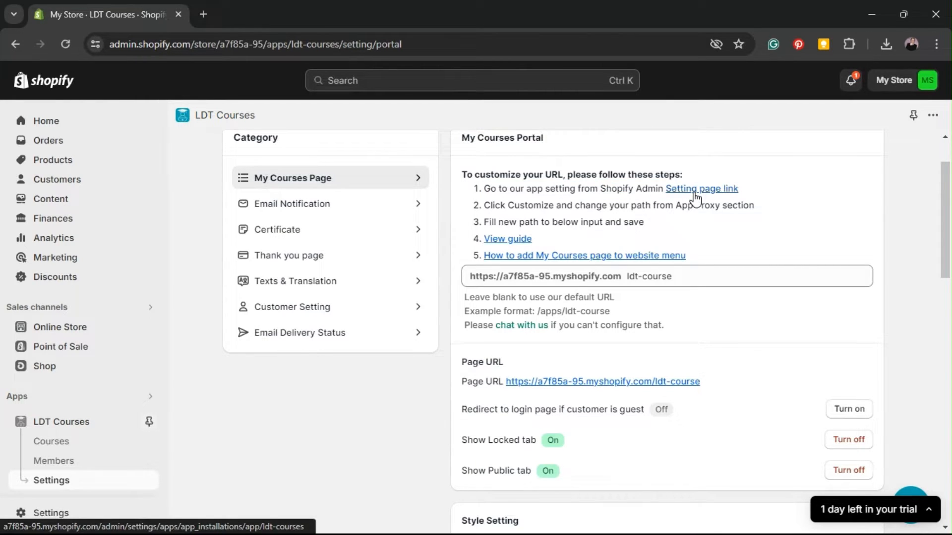
click(693, 192)
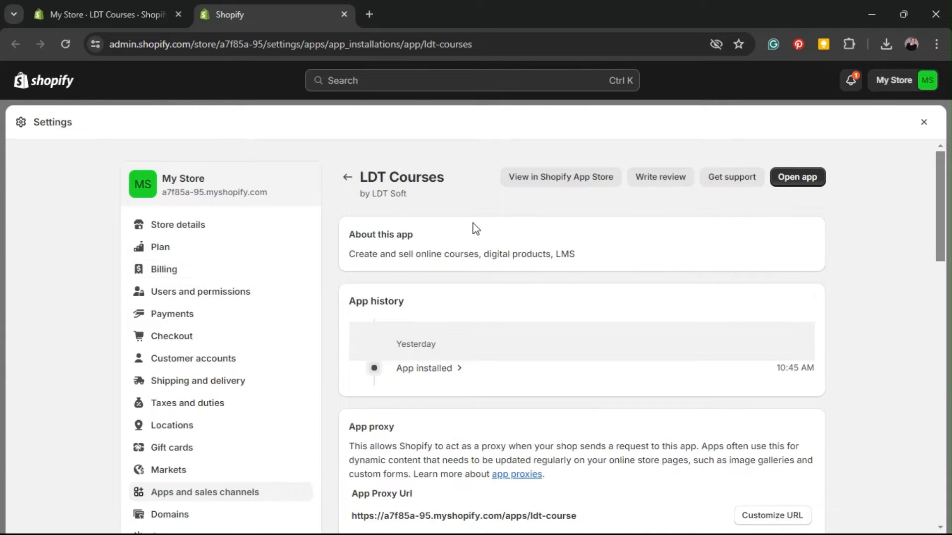
Step: Read the App proxy section and its current /apps/ldt-course URL
scroll(480, 222, down, 1)
scroll(483, 225, down, 2)
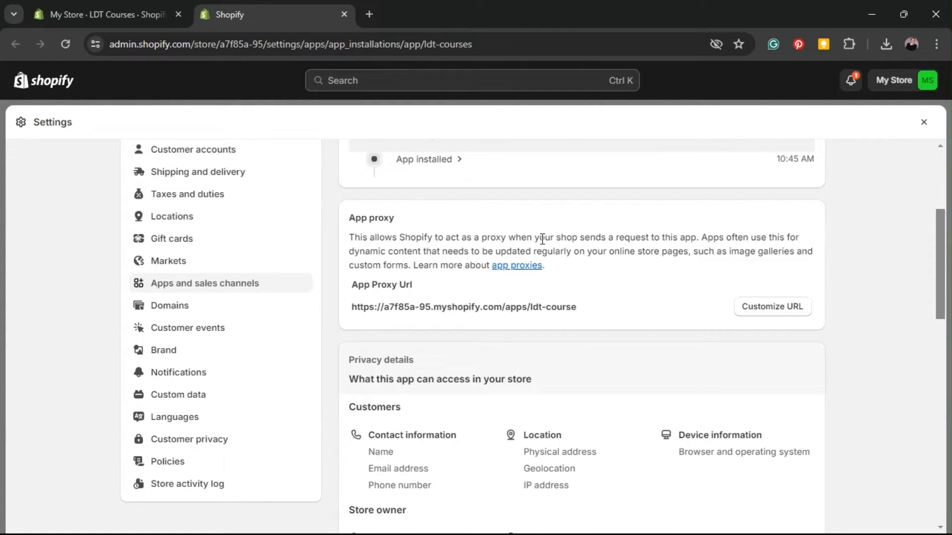
drag(540, 237, 789, 240)
click(788, 241)
drag(577, 307, 534, 311)
click(552, 309)
Step: Change the app proxy path from ldt-course to courses and save
click(768, 309)
drag(611, 290, 520, 291)
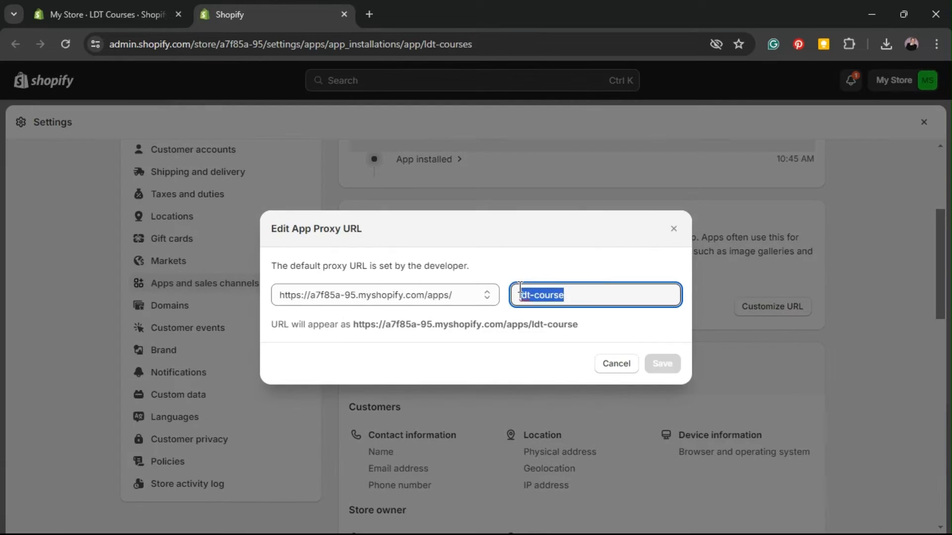
key(BackSpace)
text(cou)
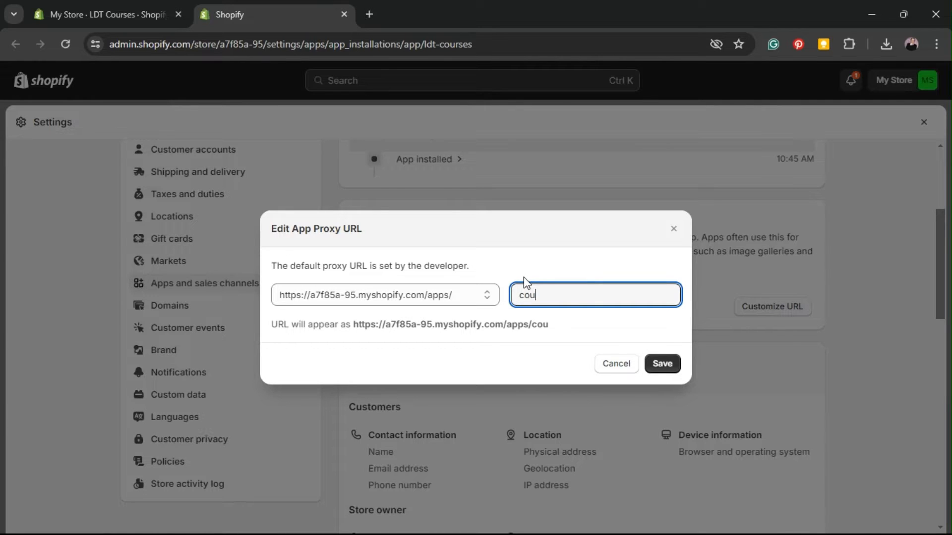
text(rses)
click(662, 363)
Step: Copy the new /apps/courses proxy URL and return to the LDT Courses settings tab
drag(566, 307, 353, 314)
right_click(366, 307)
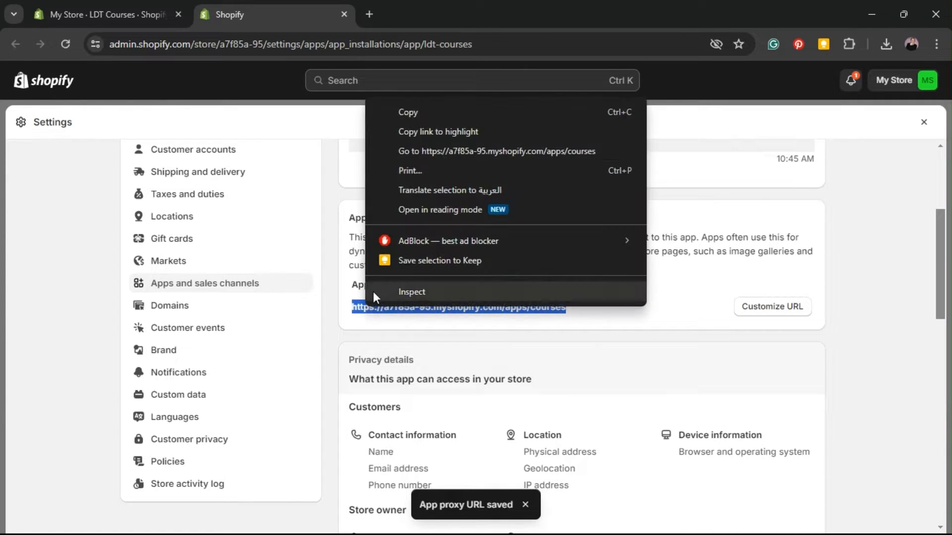
click(438, 110)
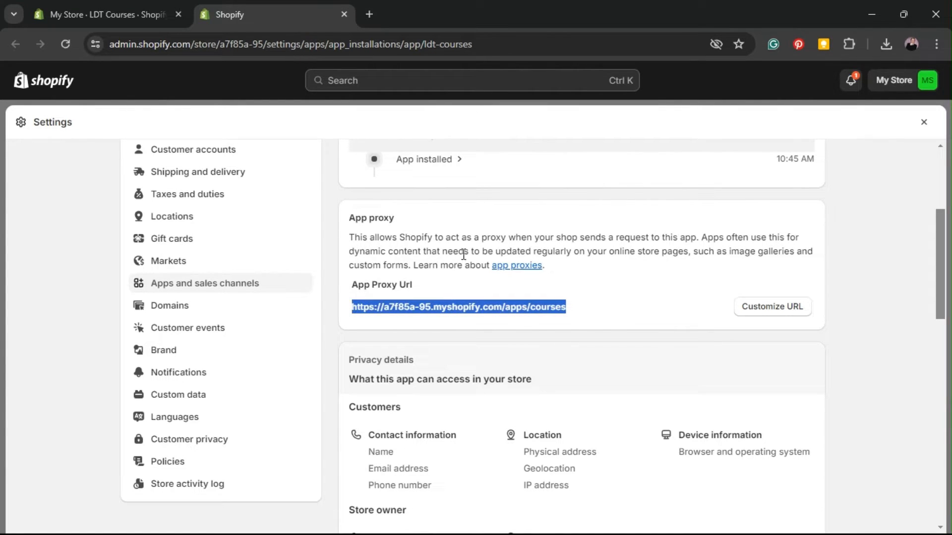
click(120, 19)
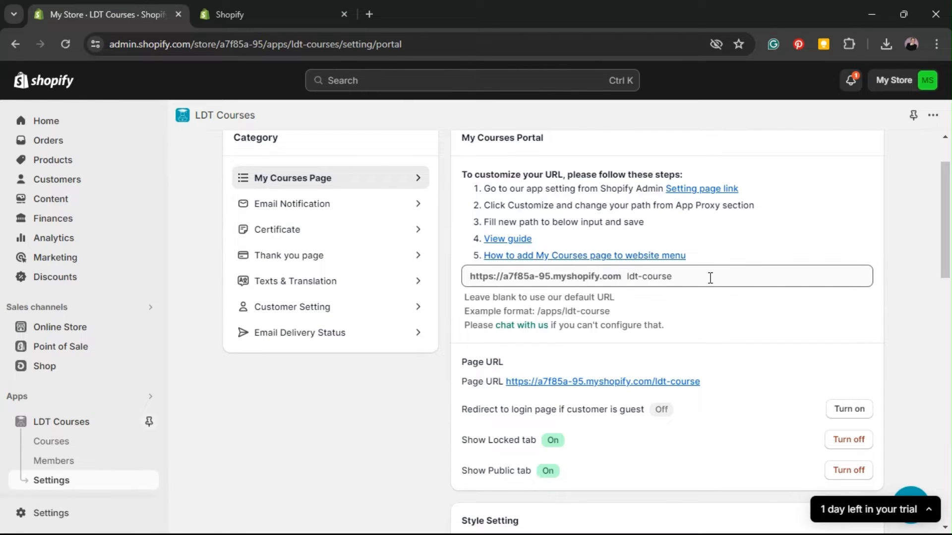
Step: Change the My Courses Portal path from ldt-course to courses and save it
drag(694, 274, 440, 276)
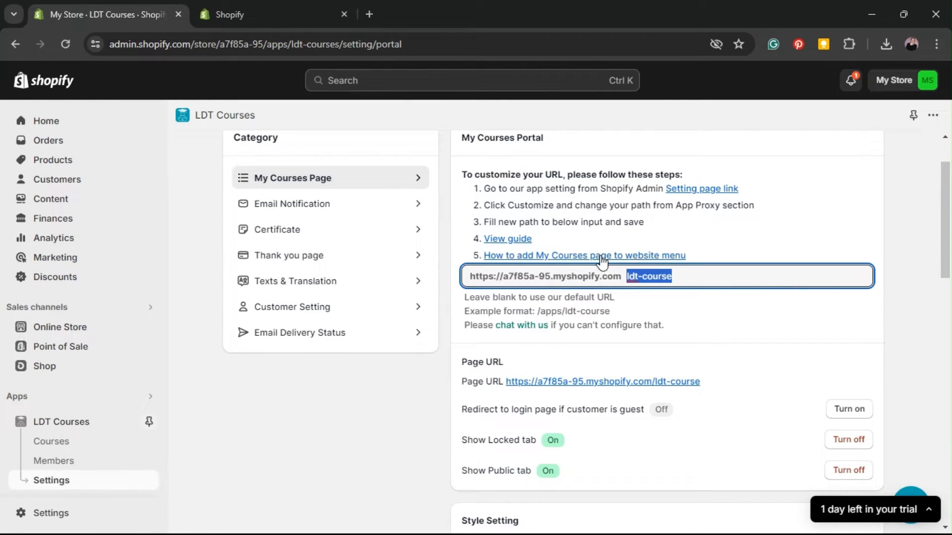
text(cours)
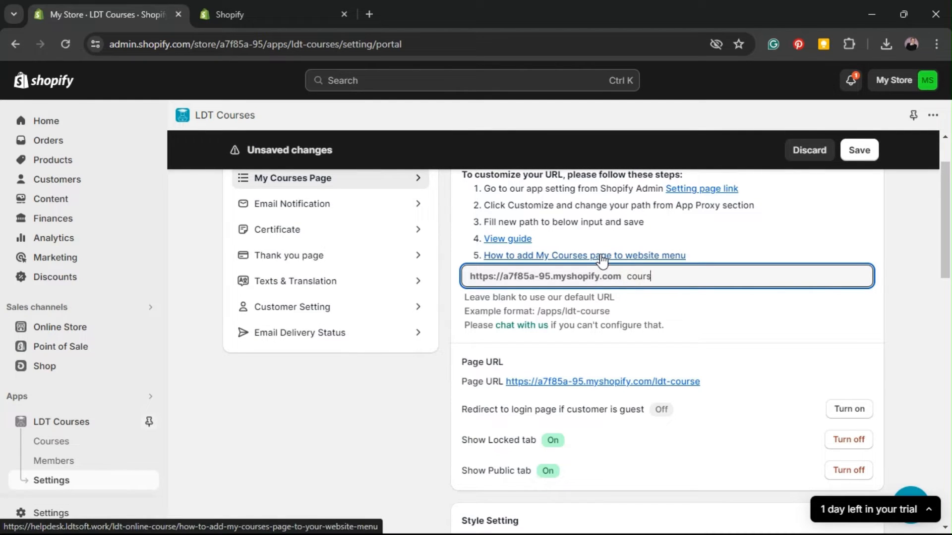
text(es)
click(733, 243)
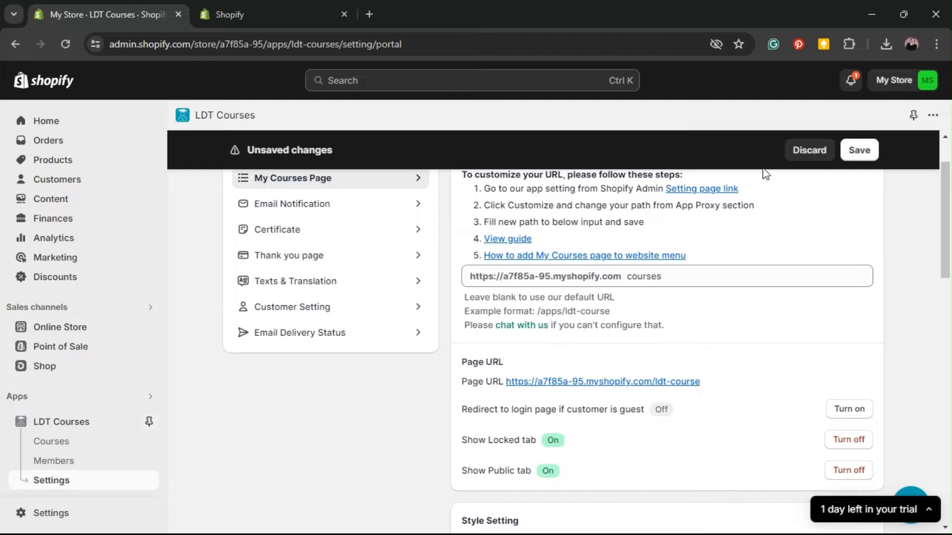
click(857, 157)
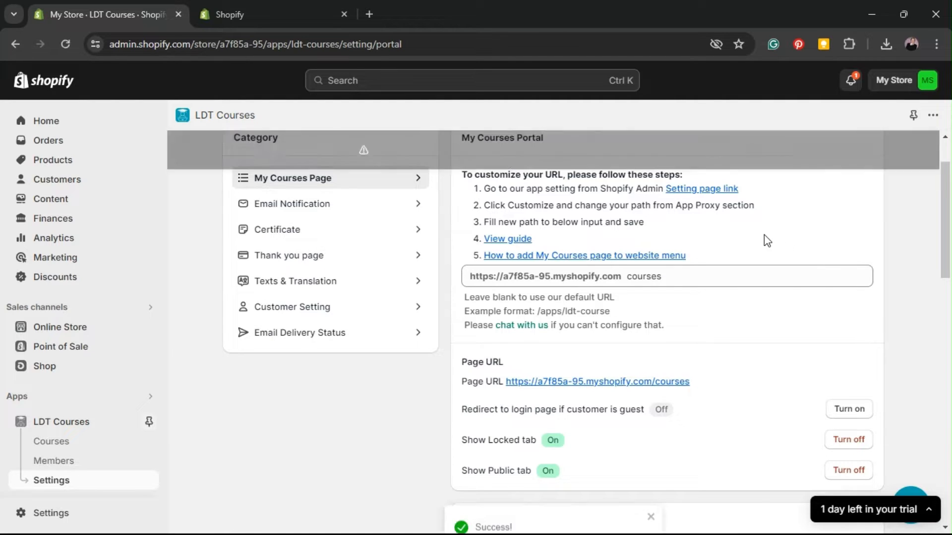
scroll(766, 238, down, 3)
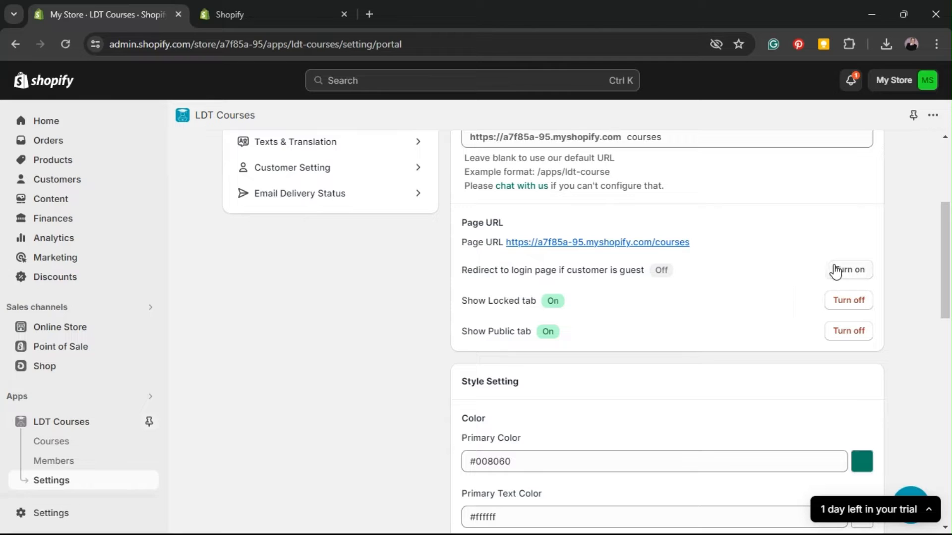
Step: Turn on guest redirect to the login page and confirm Show Locked and Show Public tabs are on
click(852, 278)
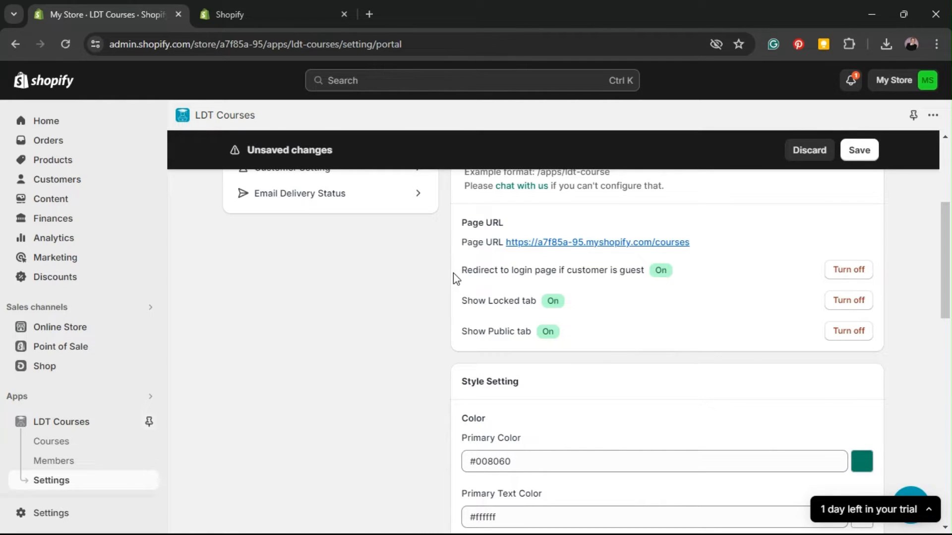
drag(468, 269, 739, 273)
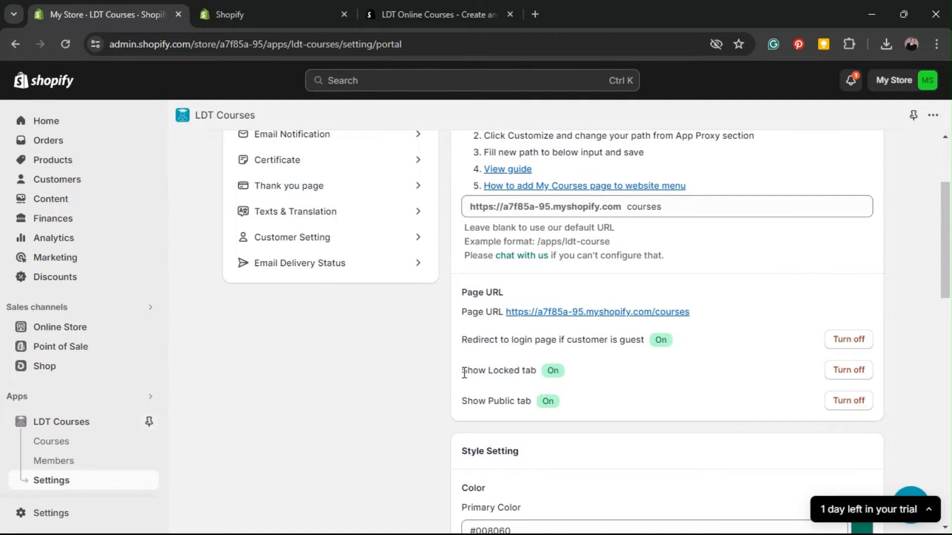
drag(464, 373, 534, 397)
click(467, 400)
click(652, 399)
drag(464, 370, 538, 371)
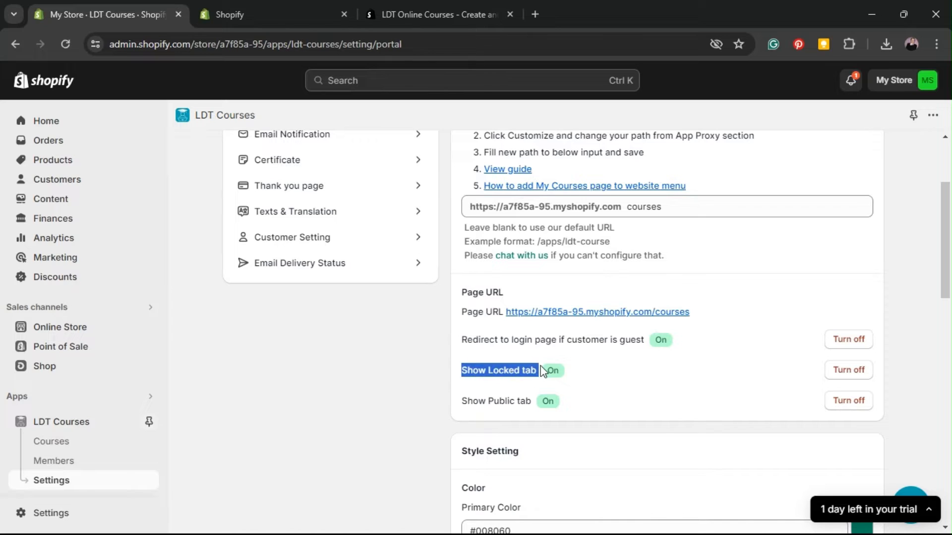
click(620, 374)
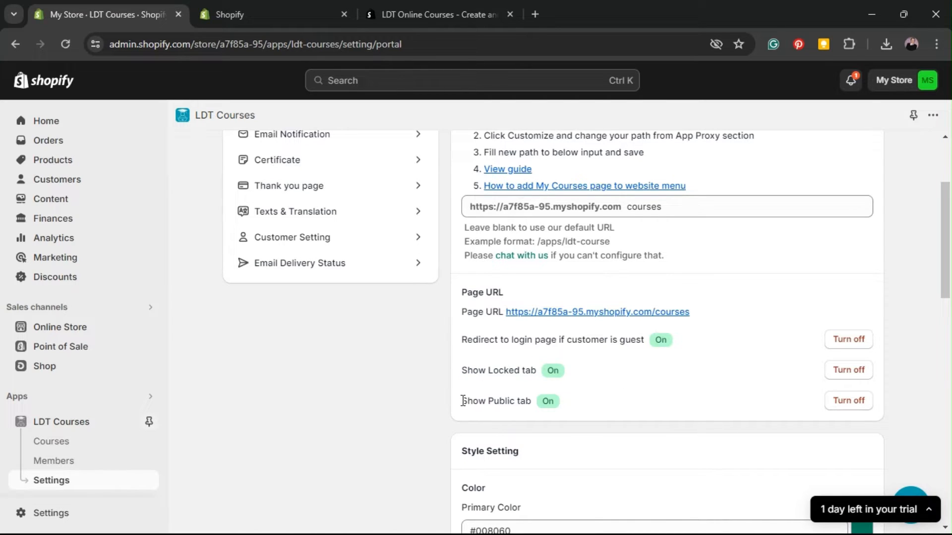
drag(463, 401, 537, 400)
click(681, 398)
Step: Scroll to the Style Setting colours, past Custom CSS and back, and select Primary Color #008060
scroll(685, 376, up, 3)
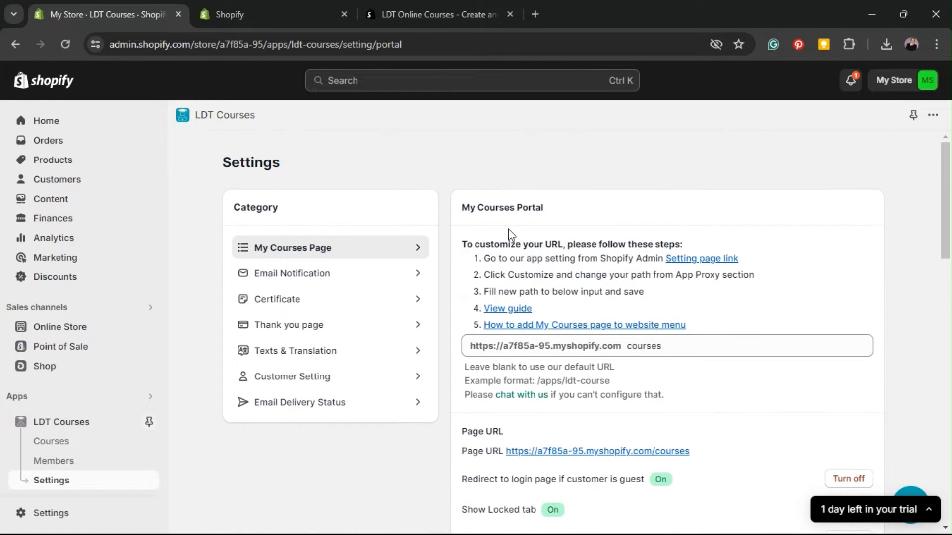
drag(468, 208, 625, 224)
scroll(624, 224, down, 8)
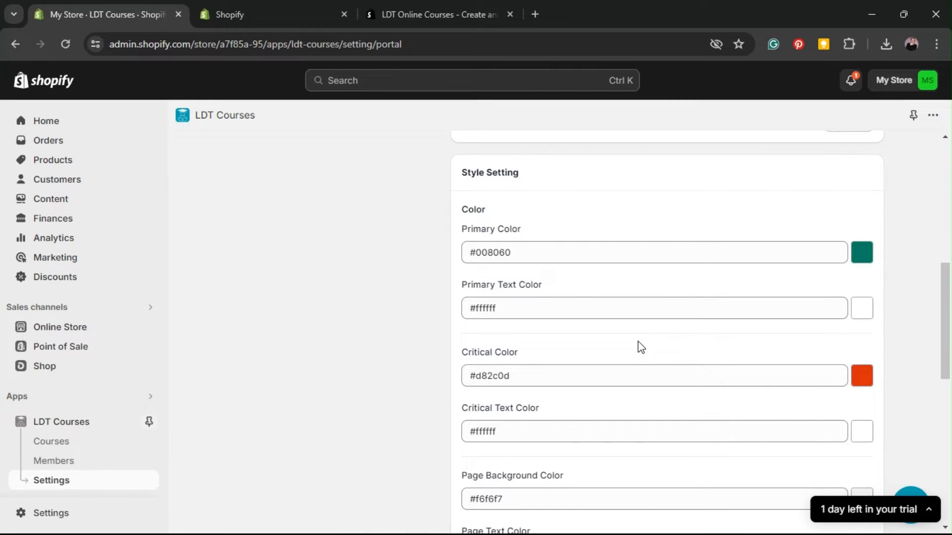
scroll(655, 342, down, 3)
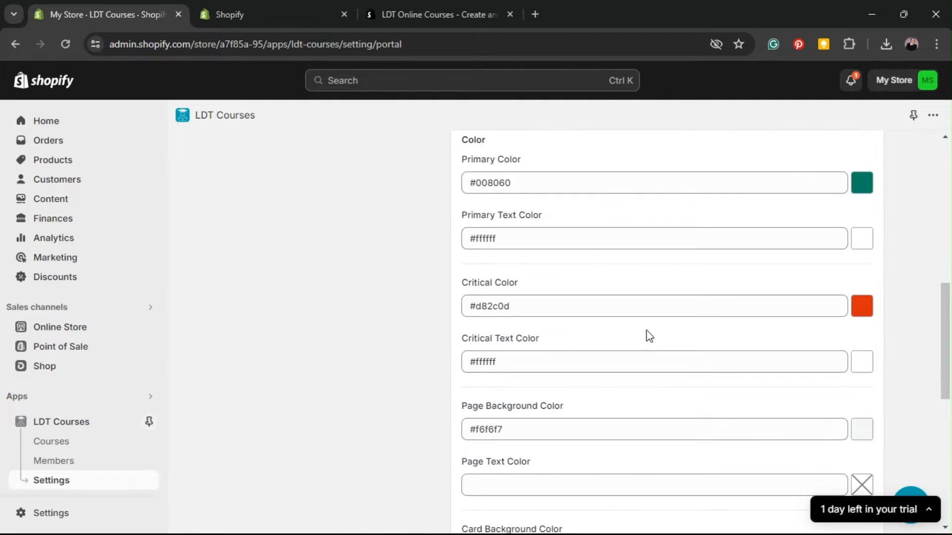
scroll(730, 326, down, 3)
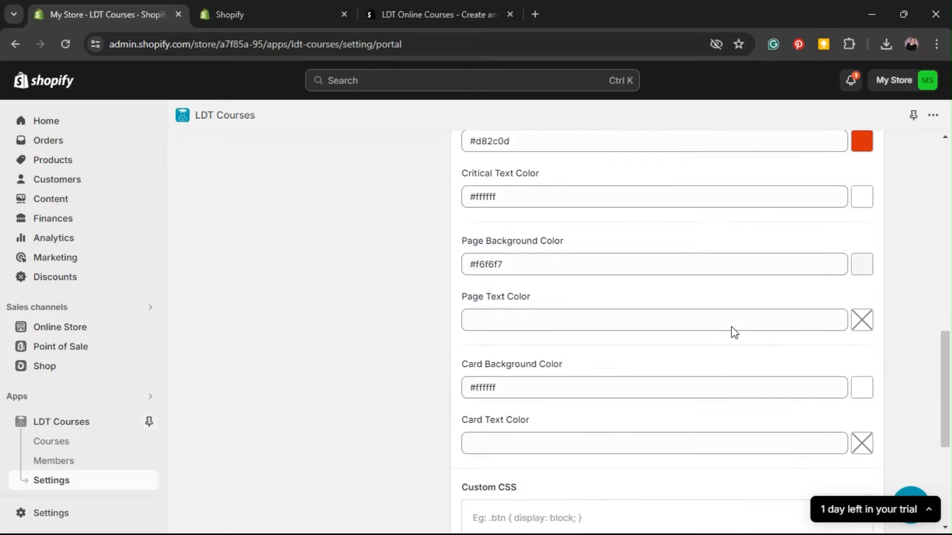
scroll(730, 326, down, 3)
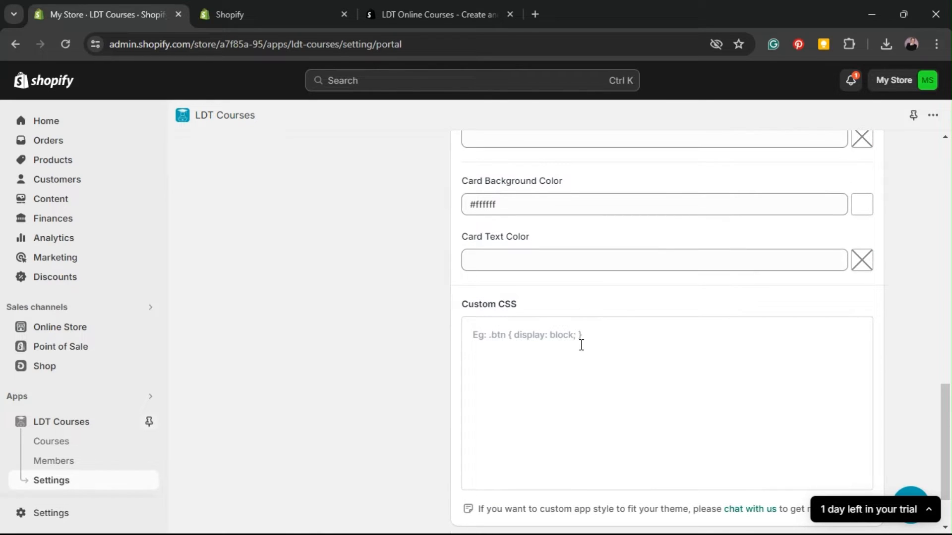
scroll(580, 345, up, 10)
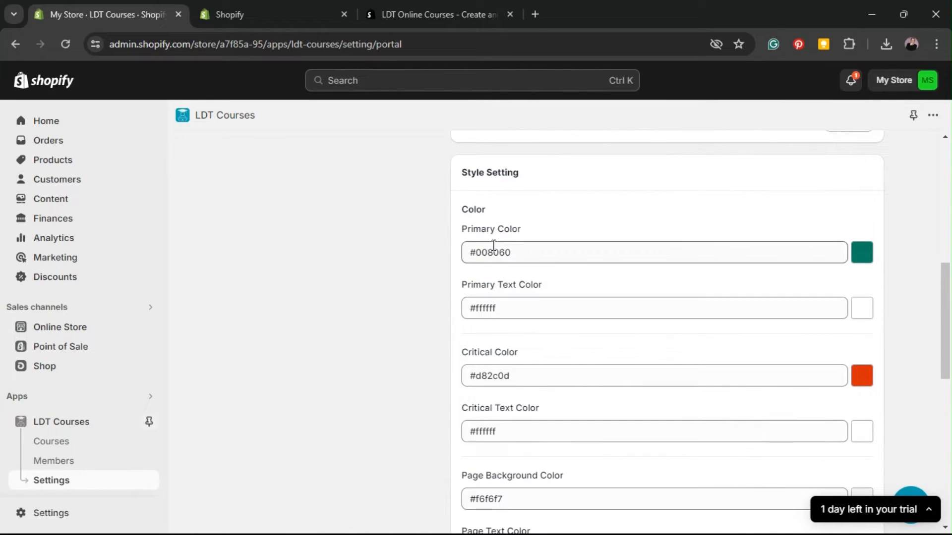
click(514, 250)
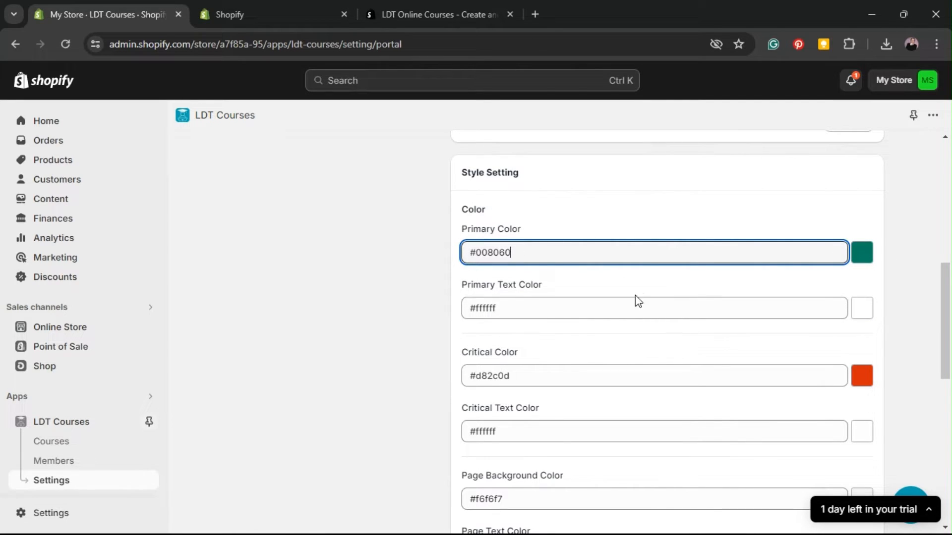
Step: Change the Primary Color from green #008060 to blue #009acc and save
click(863, 258)
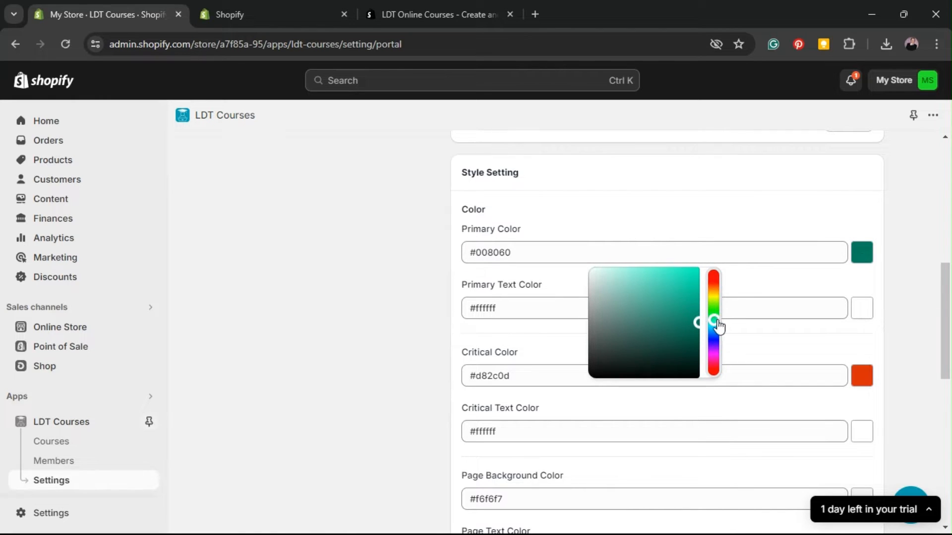
drag(719, 326, 698, 289)
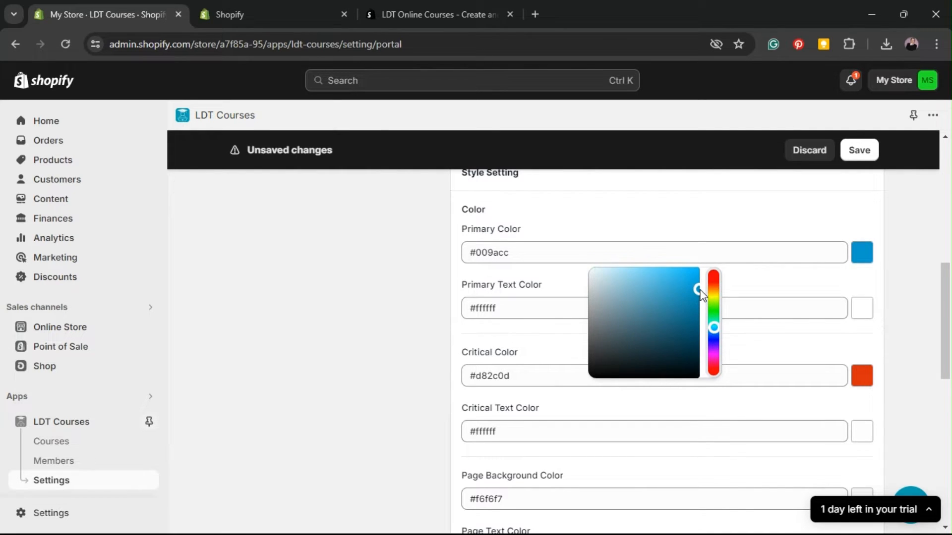
click(802, 288)
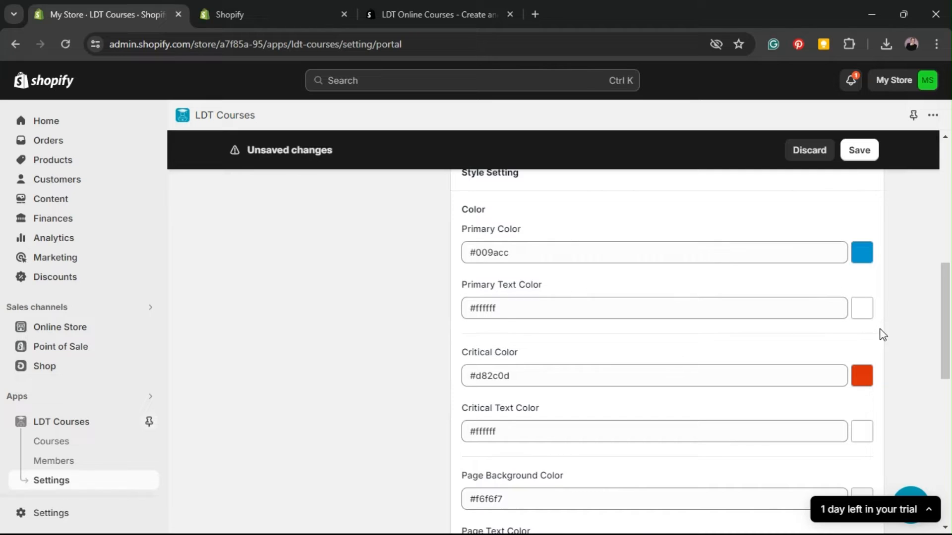
click(859, 152)
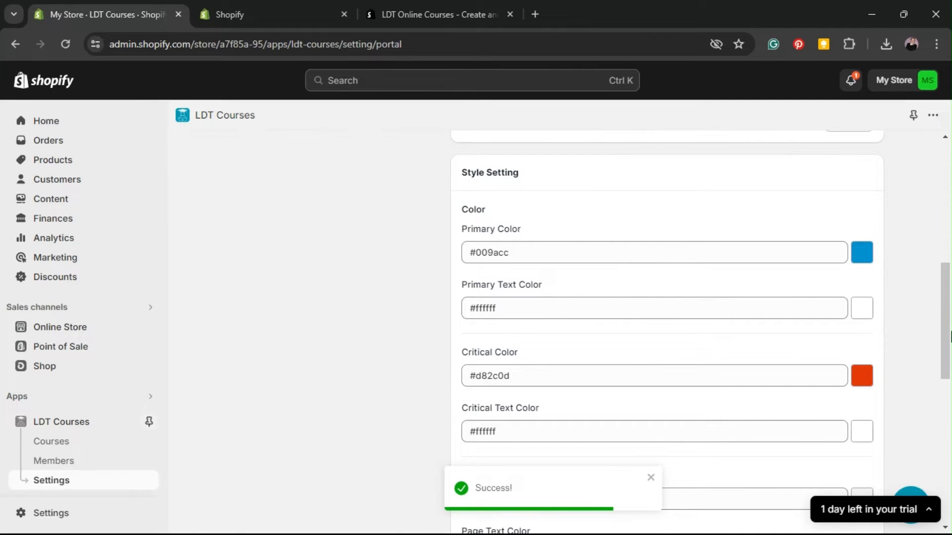
drag(949, 337, 942, 155)
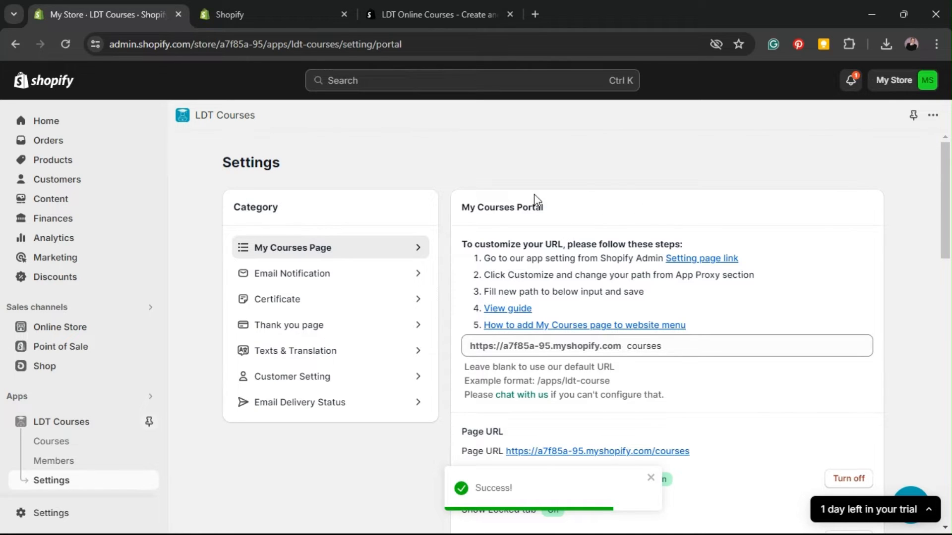
Step: Open the Email Notification settings and look over the sender fields
click(395, 279)
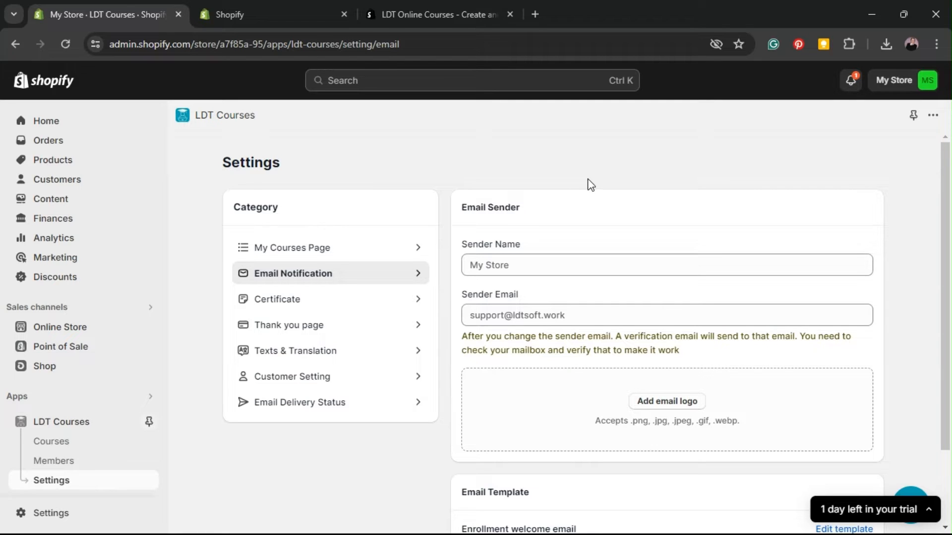
scroll(588, 185, down, 2)
scroll(568, 170, up, 2)
click(529, 321)
Step: Set the Sender Name to 'Hickory Therapy' and enter the business sender e-mail address
click(601, 269)
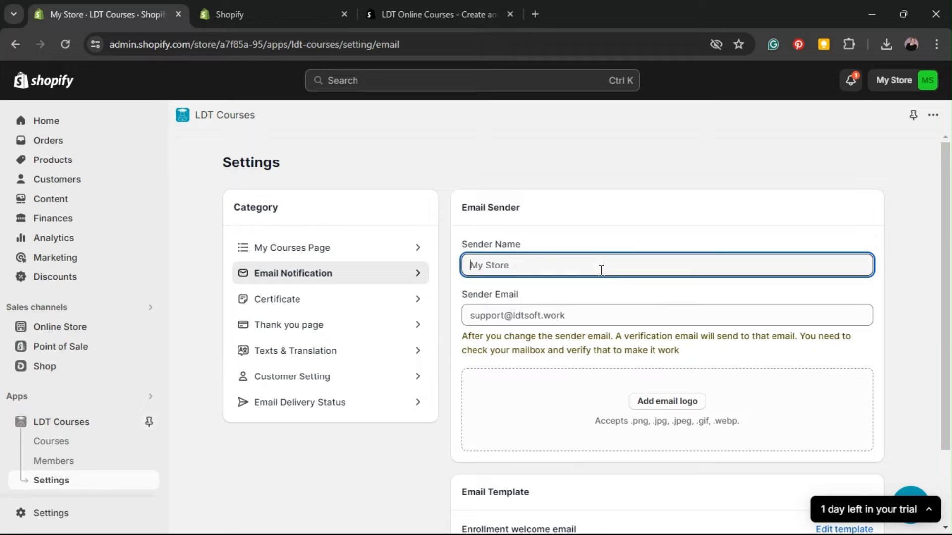
text(Hickor)
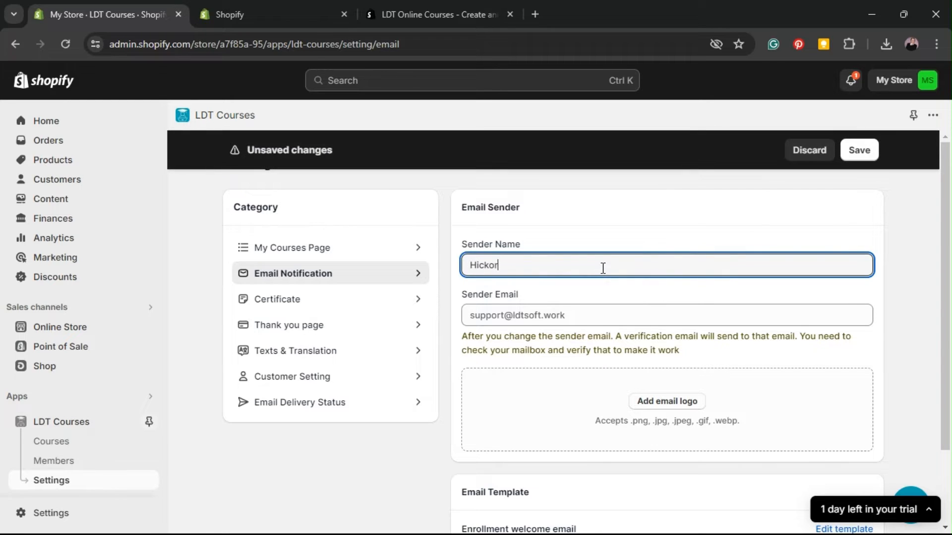
text(y Therapy)
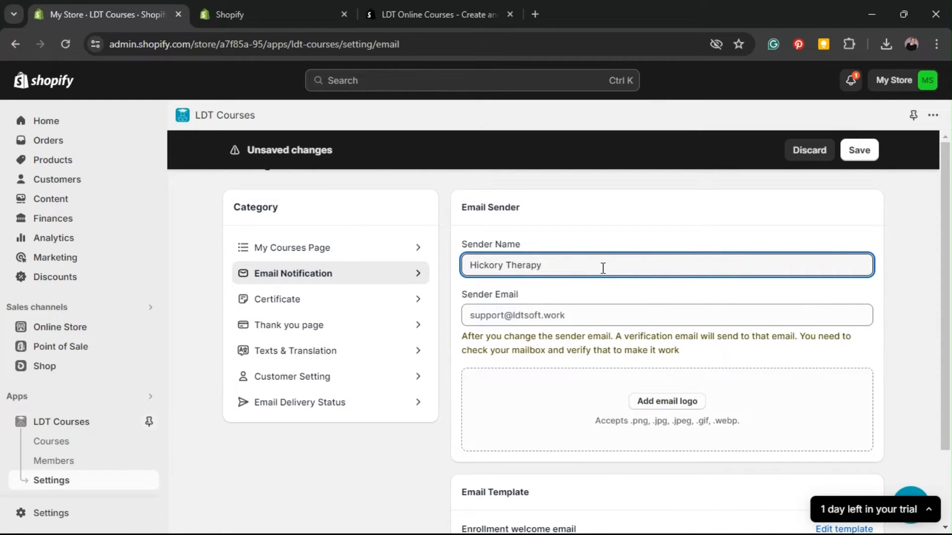
click(568, 316)
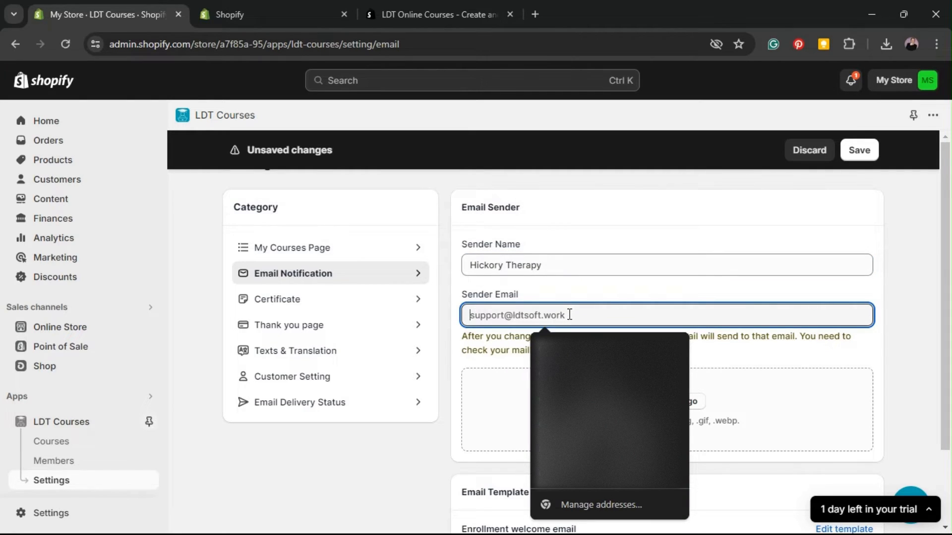
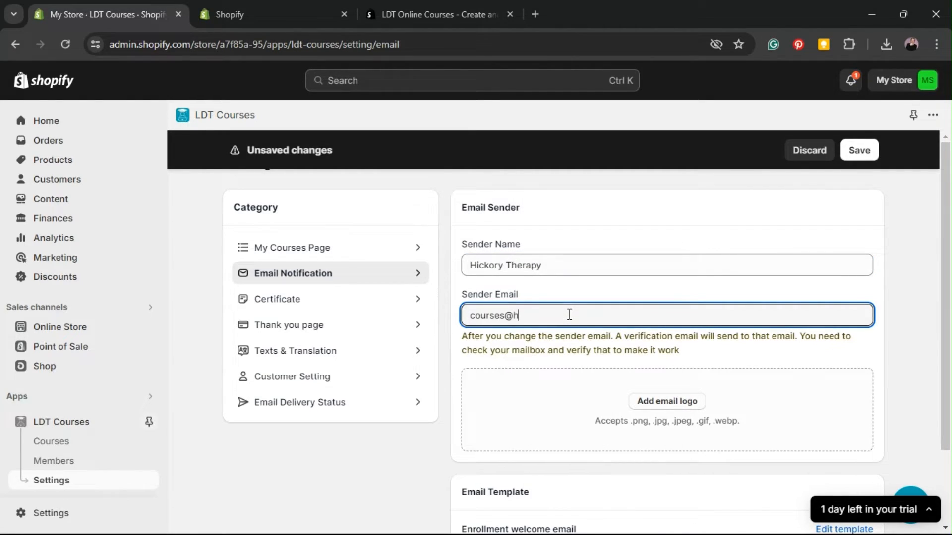
click(617, 288)
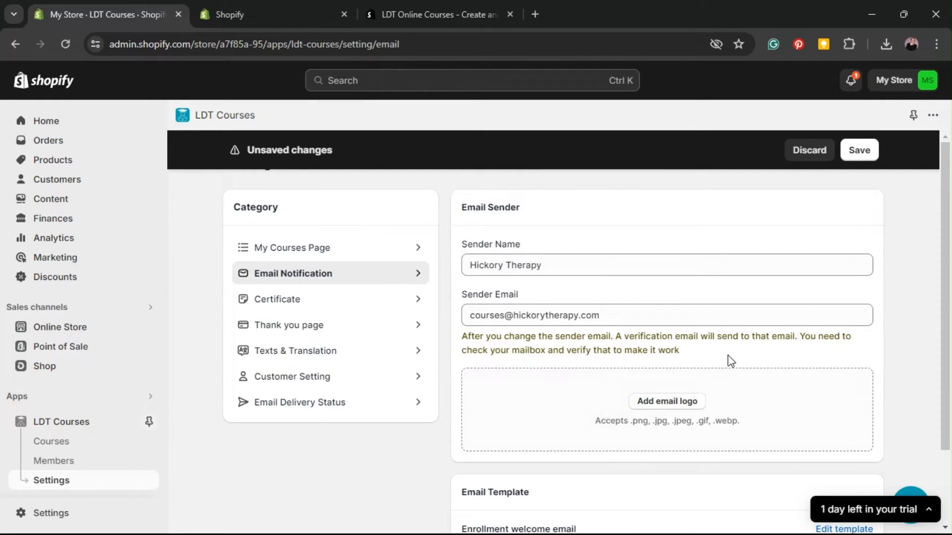
Step: Add the Mindwell image as the email logo and save the sender name, e-mail and logo
click(670, 405)
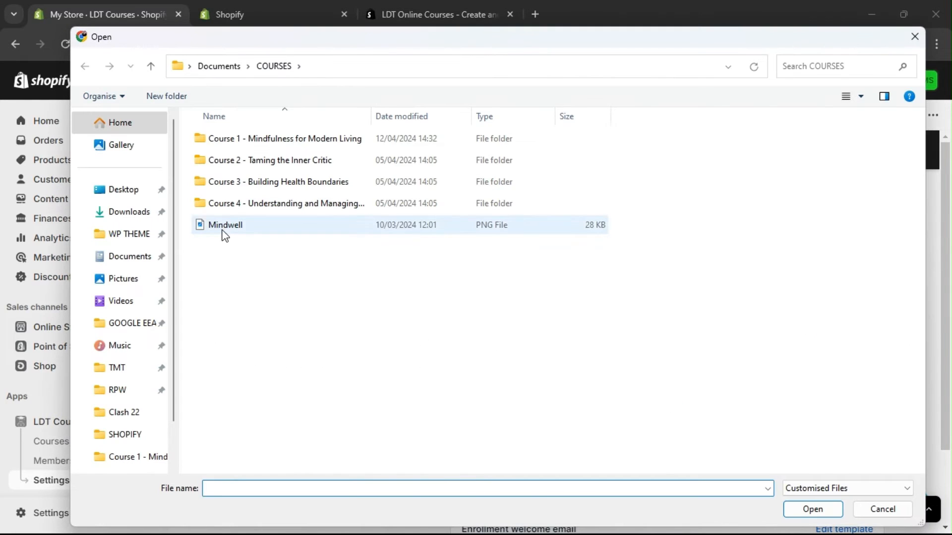
double_click(235, 226)
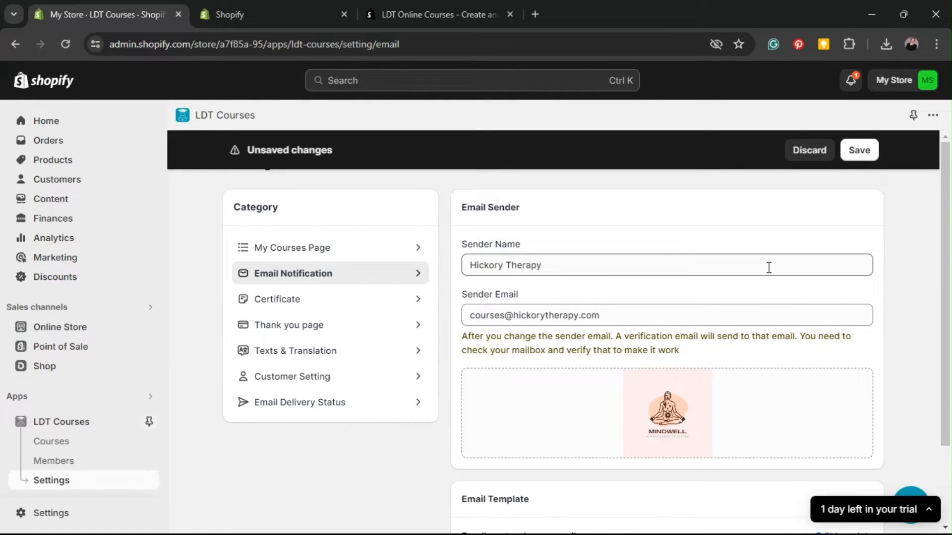
scroll(768, 267, down, 3)
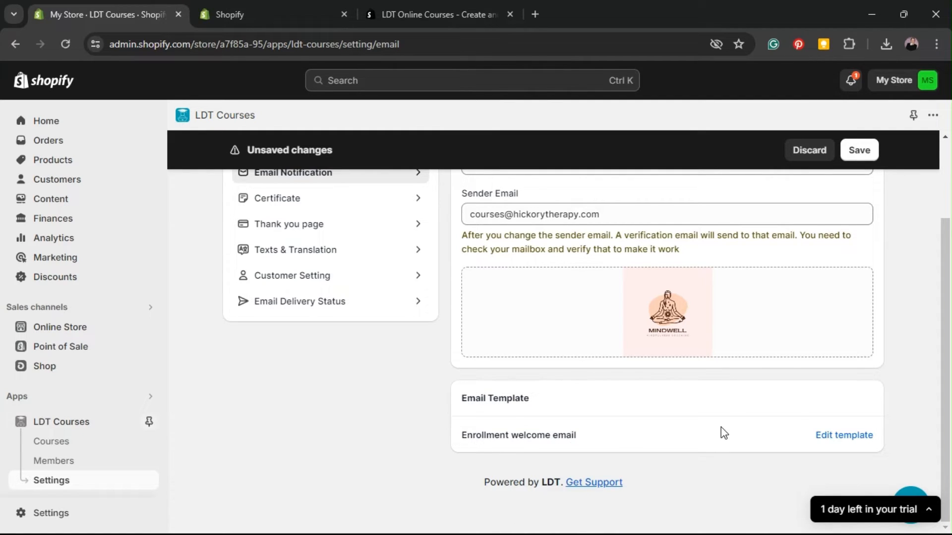
click(869, 438)
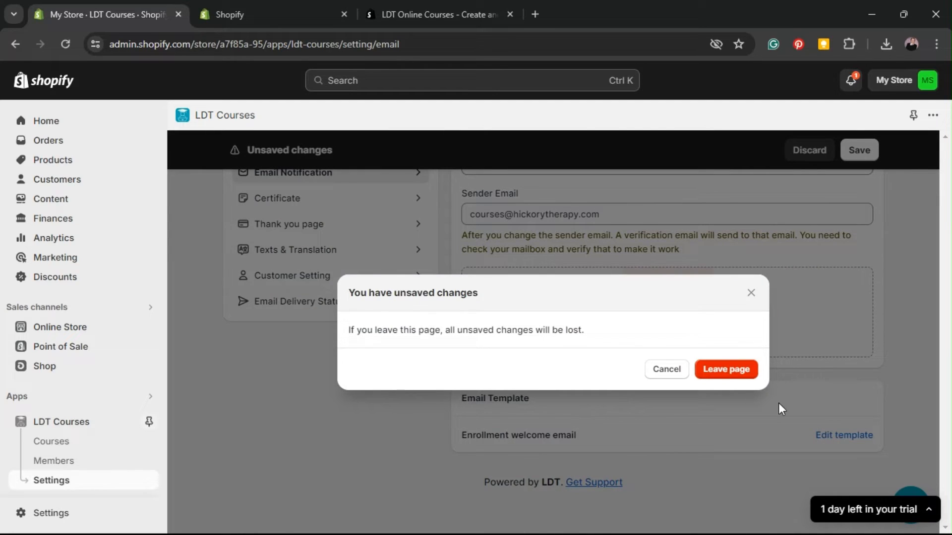
click(666, 371)
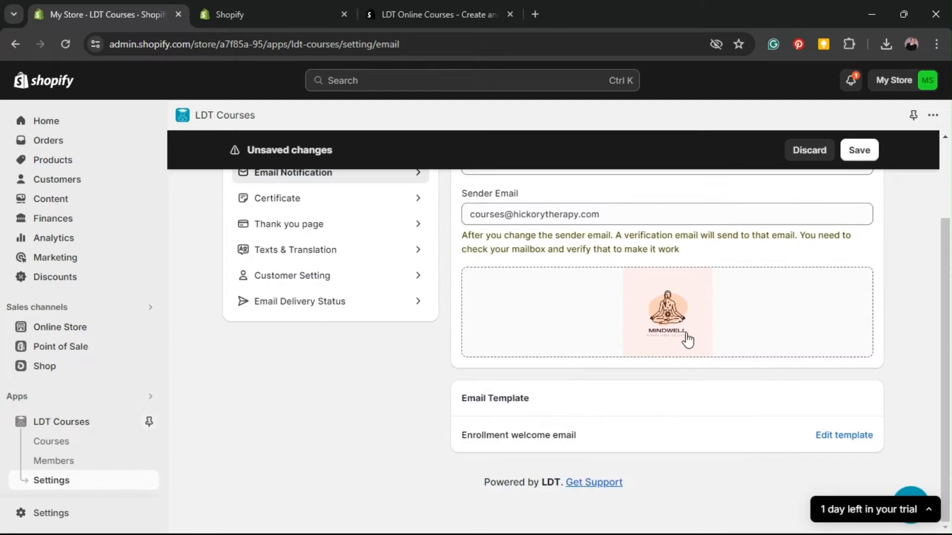
click(876, 154)
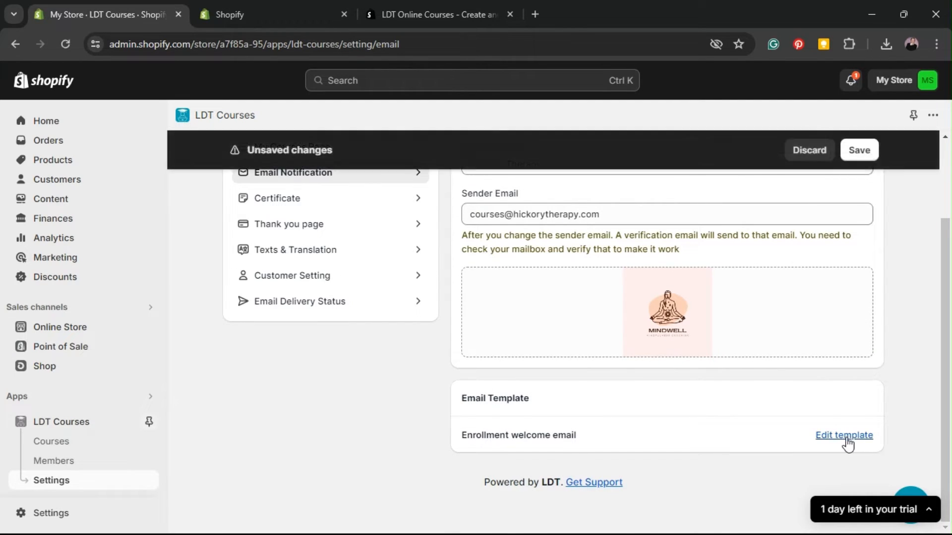
Step: Open the Enrollment welcome email template and scroll through its subject and content
click(841, 458)
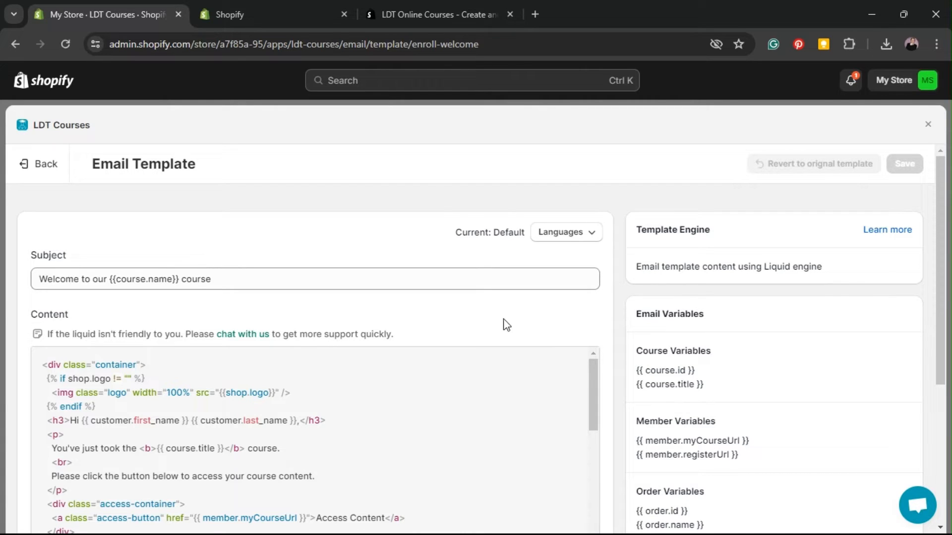
scroll(506, 322, down, 1)
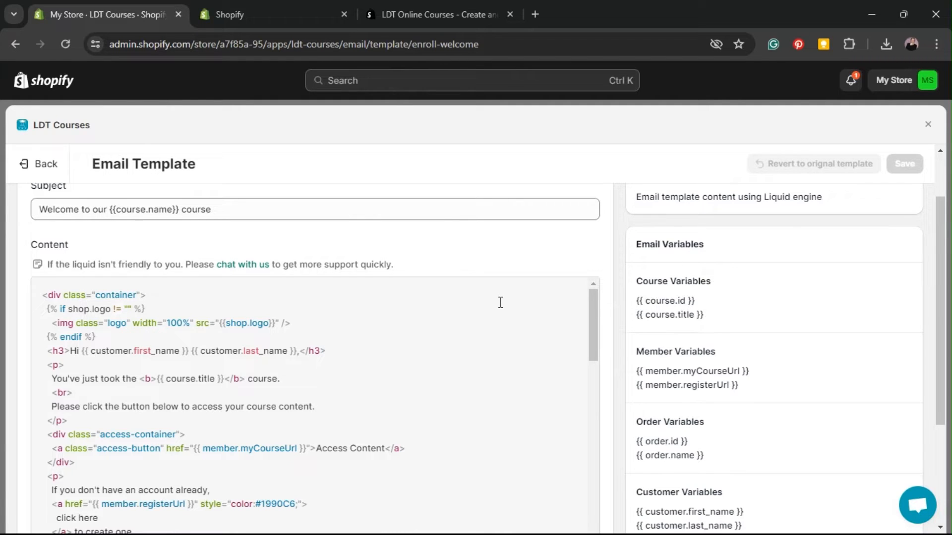
scroll(471, 303, down, 2)
scroll(396, 312, up, 2)
Step: Point out the last-name variable, line break and bold tags, and {{ course.title }} in the code
drag(194, 349, 301, 351)
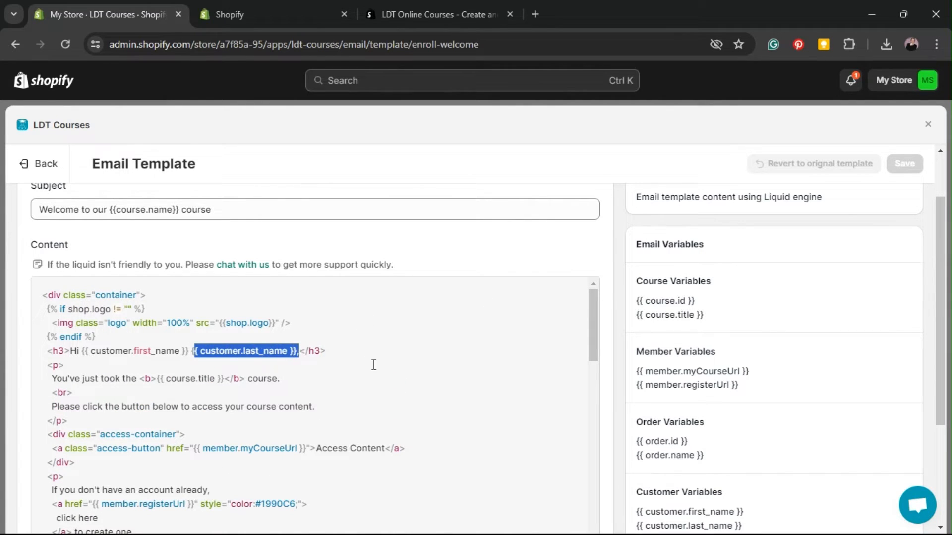
click(374, 365)
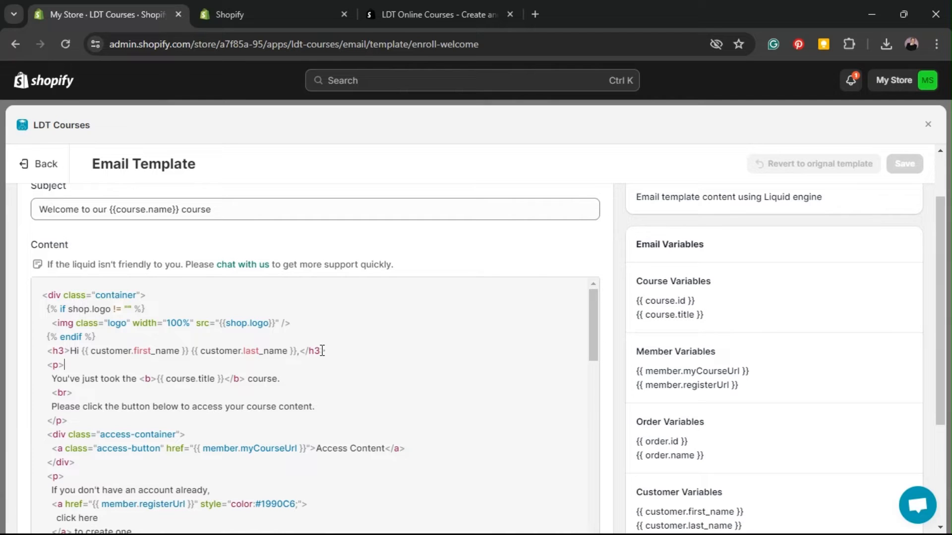
triple_click(56, 364)
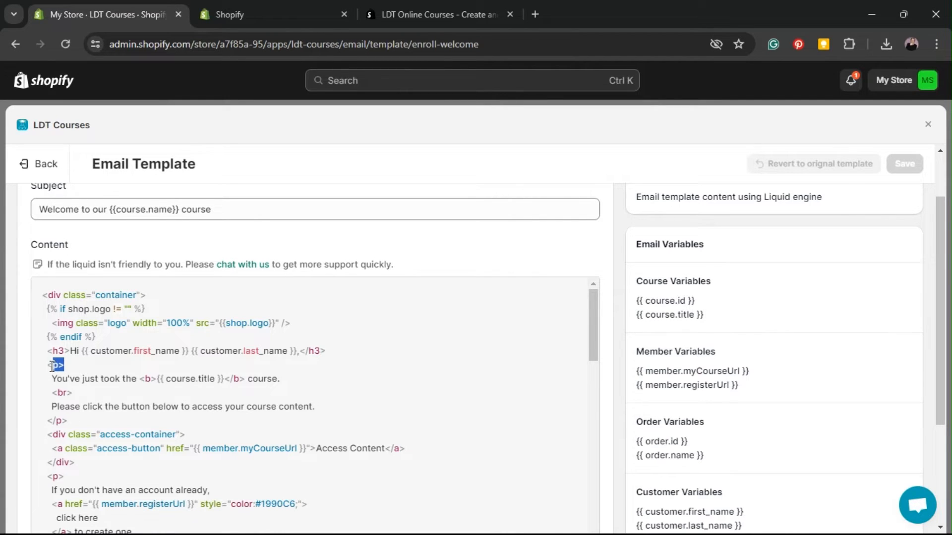
click(82, 365)
drag(73, 393, 53, 392)
click(152, 388)
drag(142, 379, 153, 379)
drag(246, 379, 161, 379)
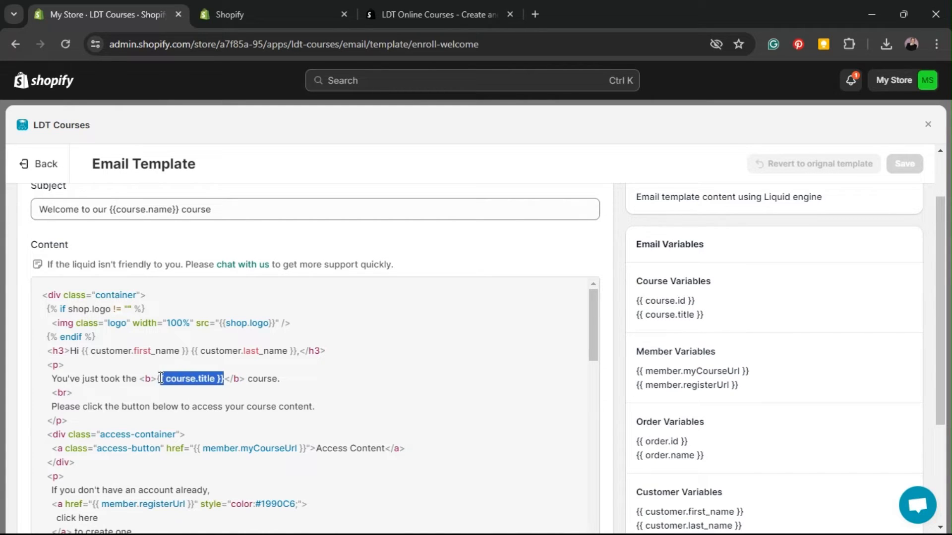
click(192, 394)
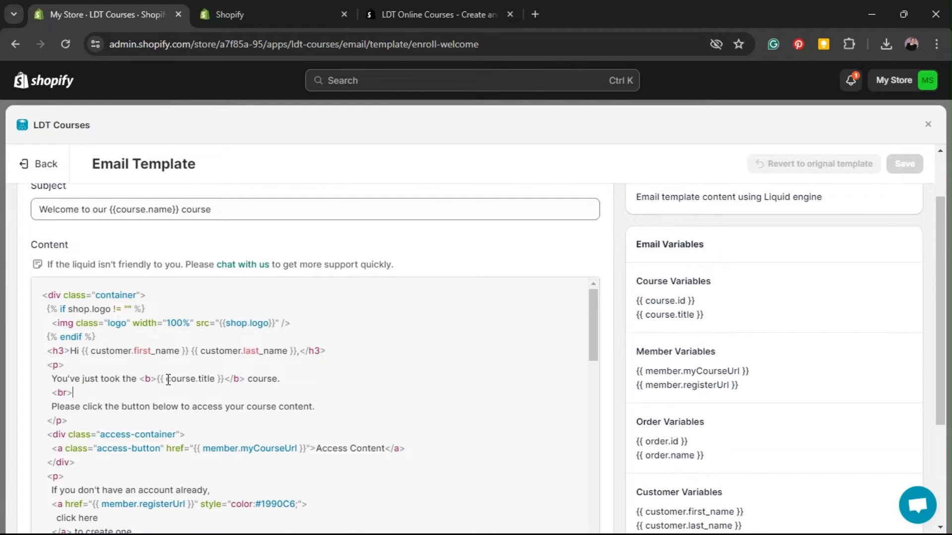
drag(166, 379, 216, 381)
click(349, 359)
scroll(345, 356, down, 2)
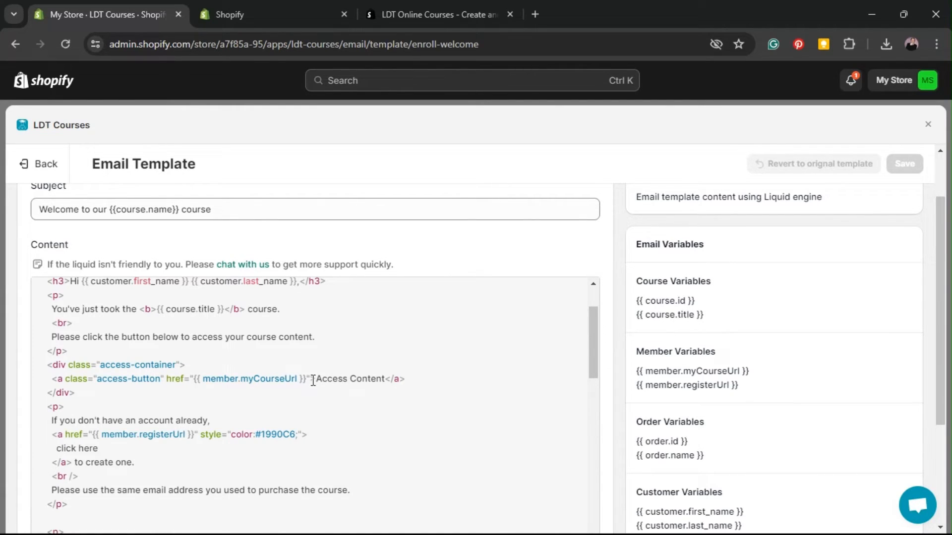
drag(312, 381, 385, 379)
click(339, 400)
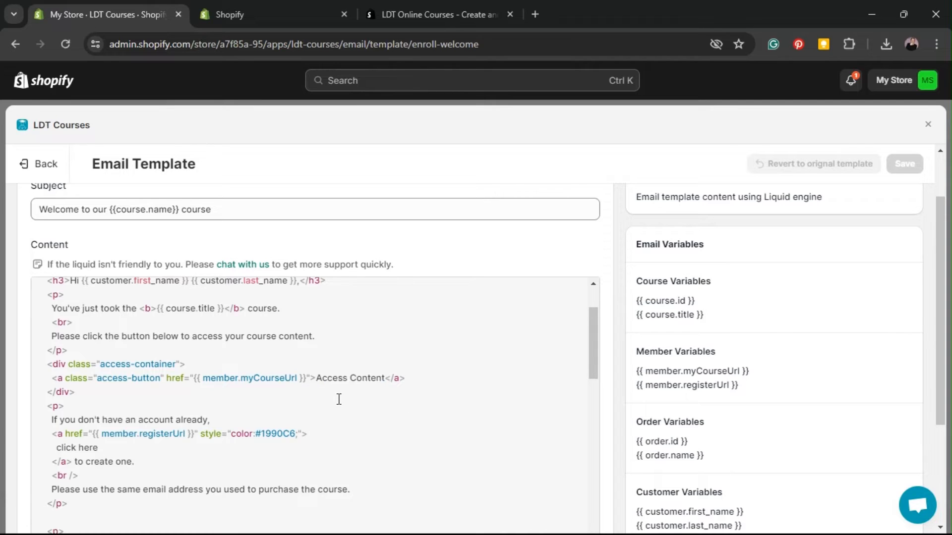
scroll(338, 399, down, 2)
drag(49, 350, 368, 368)
click(370, 352)
scroll(374, 344, down, 5)
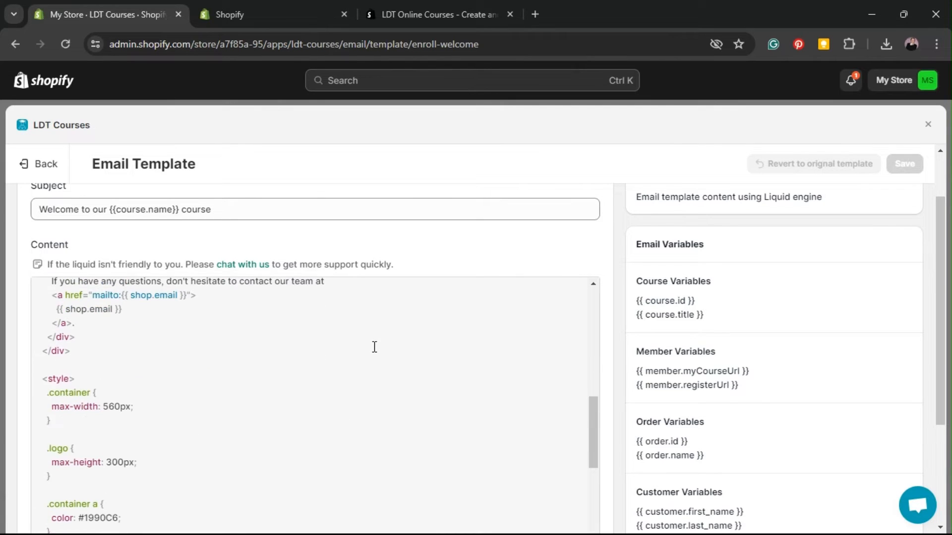
scroll(369, 385, up, 8)
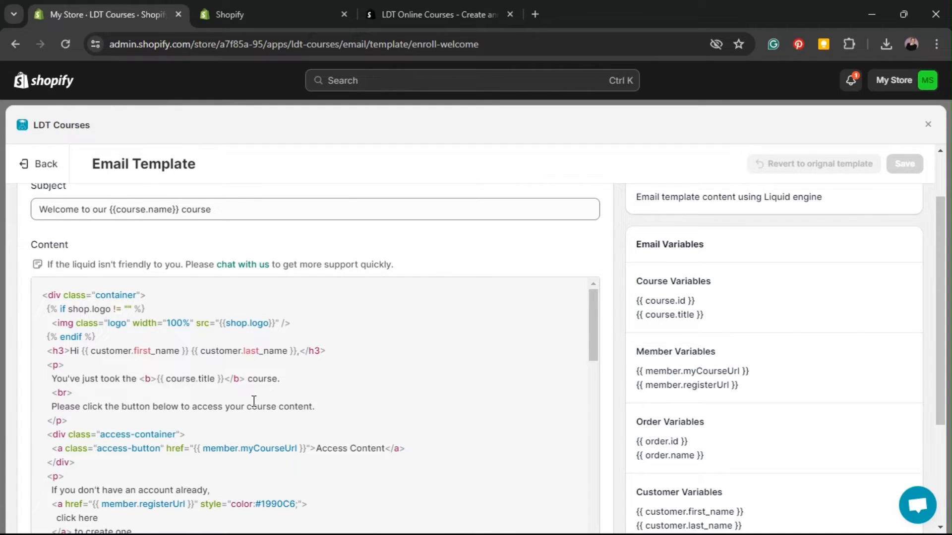
drag(130, 408, 339, 402)
click(350, 385)
drag(137, 379, 43, 378)
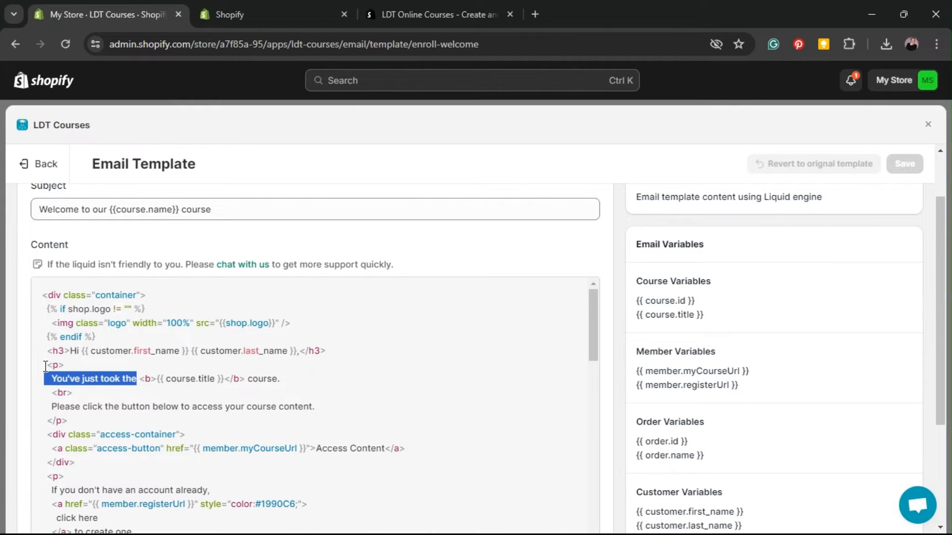
Step: Replace 'You've just took the' with 'Thank you for enrolling in the' in the welcome email, leaving the subject unchanged
text(Thank you for)
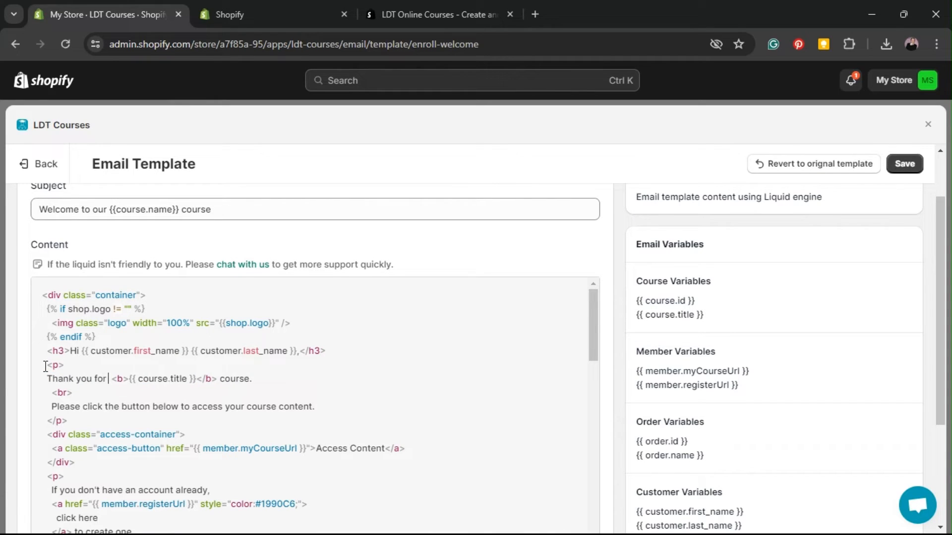
text( enrolling in)
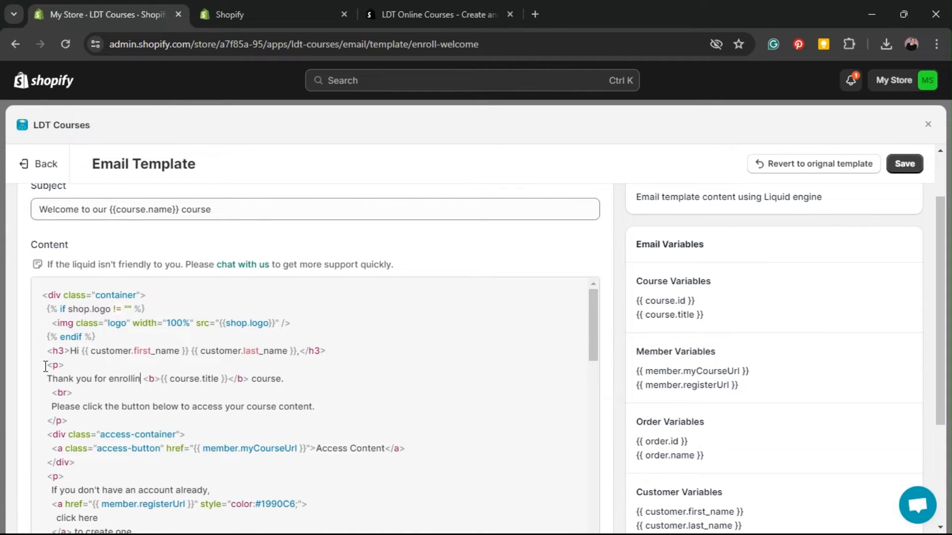
text( the)
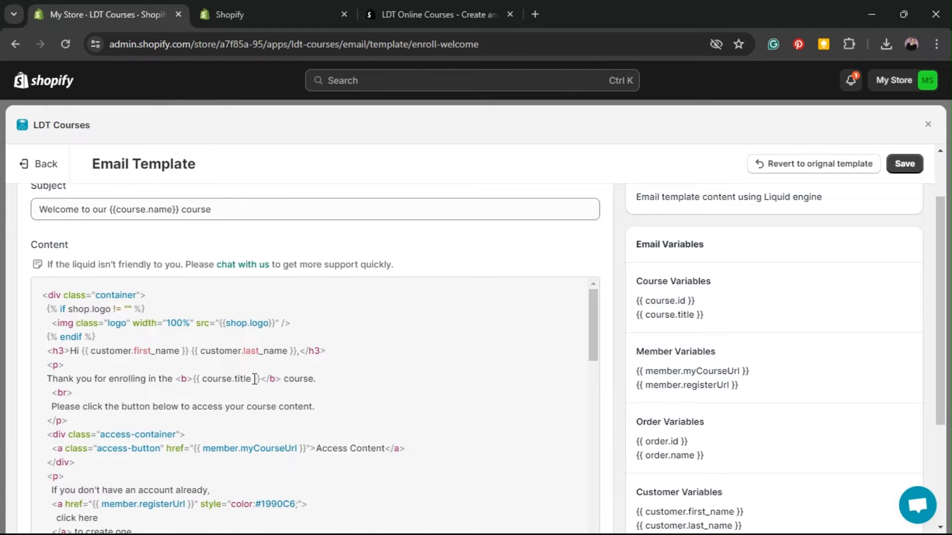
click(374, 384)
click(99, 209)
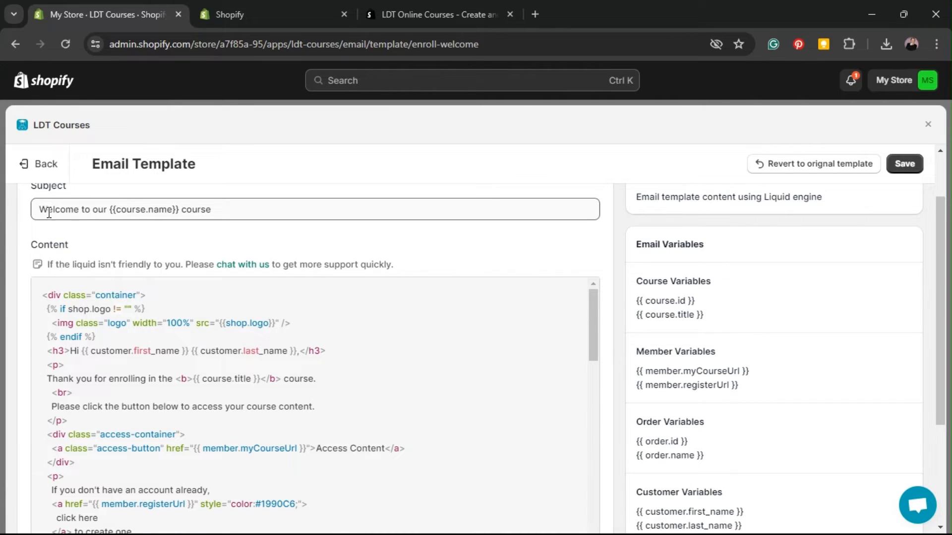
scroll(48, 212, up, 2)
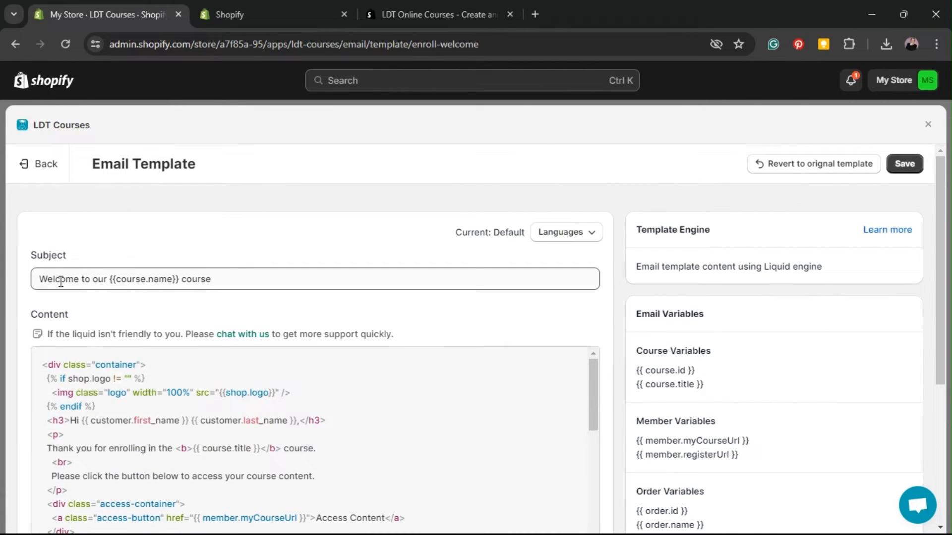
drag(39, 279, 145, 279)
click(145, 308)
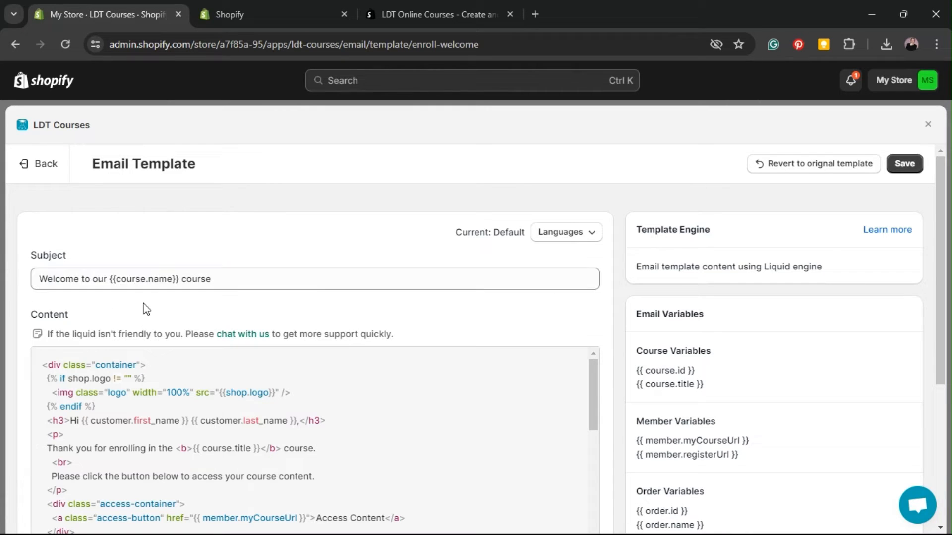
click(203, 279)
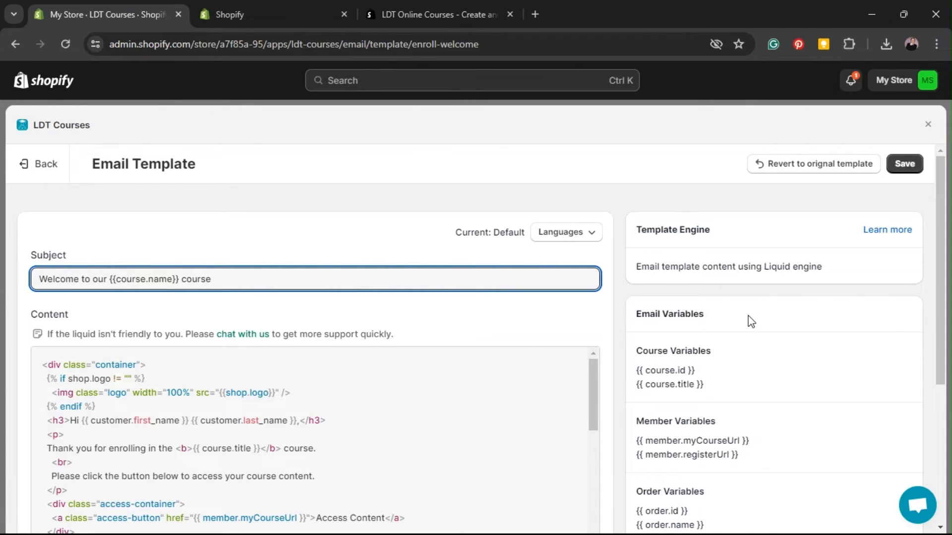
scroll(751, 321, down, 1)
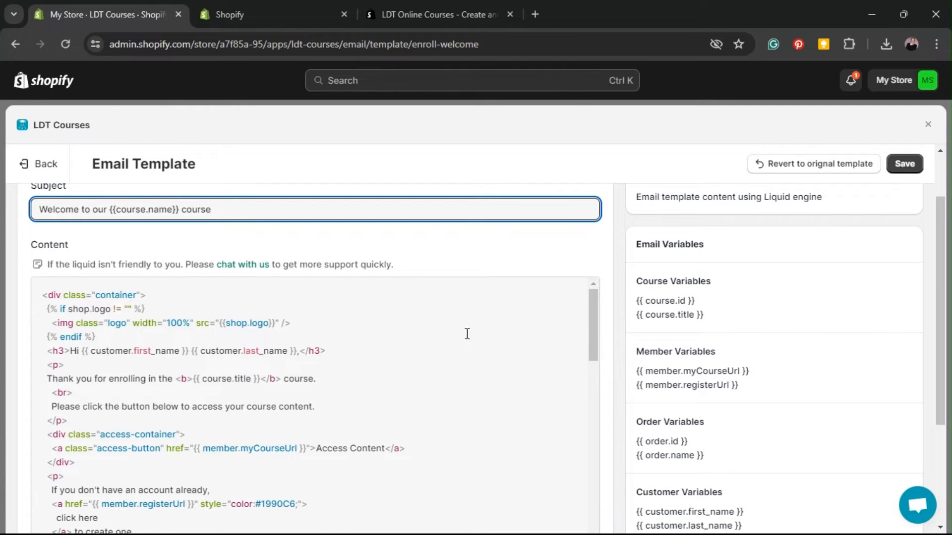
Step: Review the template's shop variables list and the Send Test Email section
scroll(762, 308, down, 3)
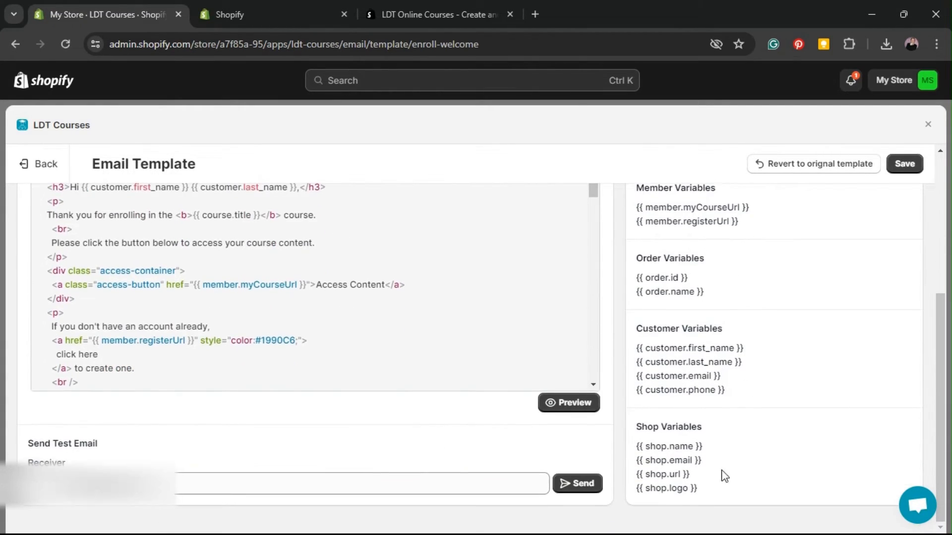
drag(717, 452, 592, 452)
click(749, 370)
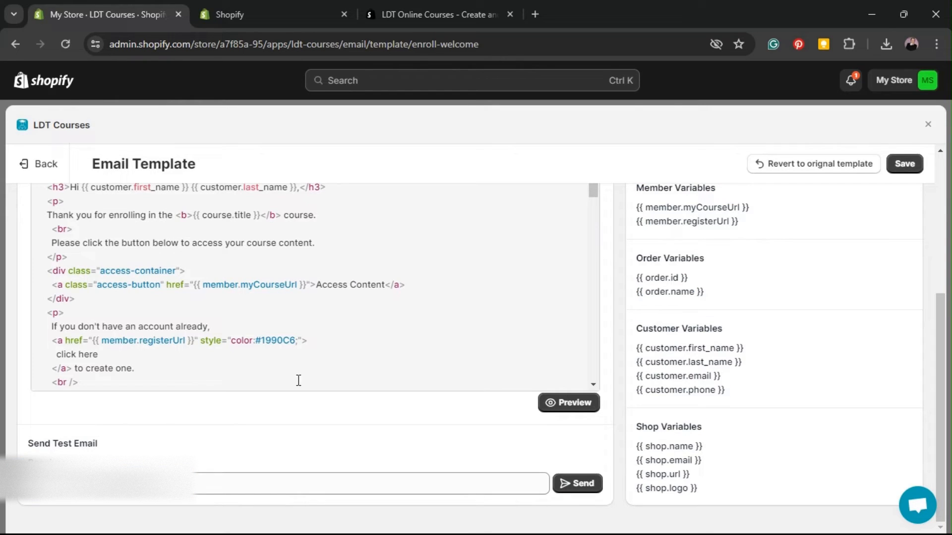
click(302, 354)
drag(33, 443, 140, 445)
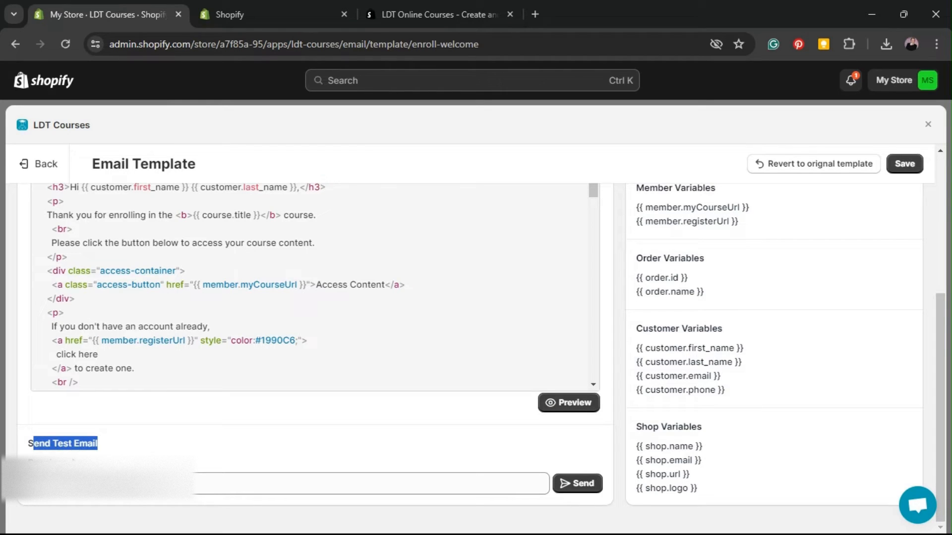
click(149, 483)
click(180, 453)
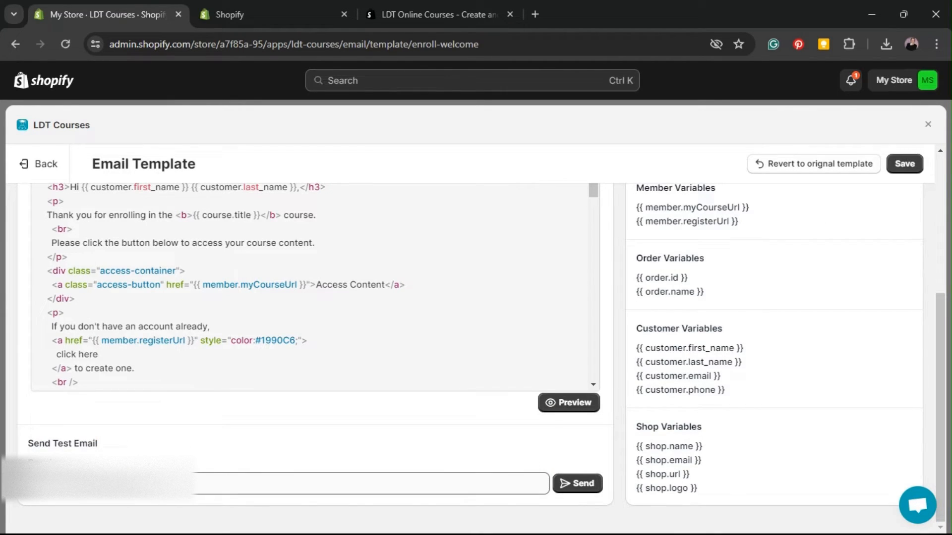
click(149, 484)
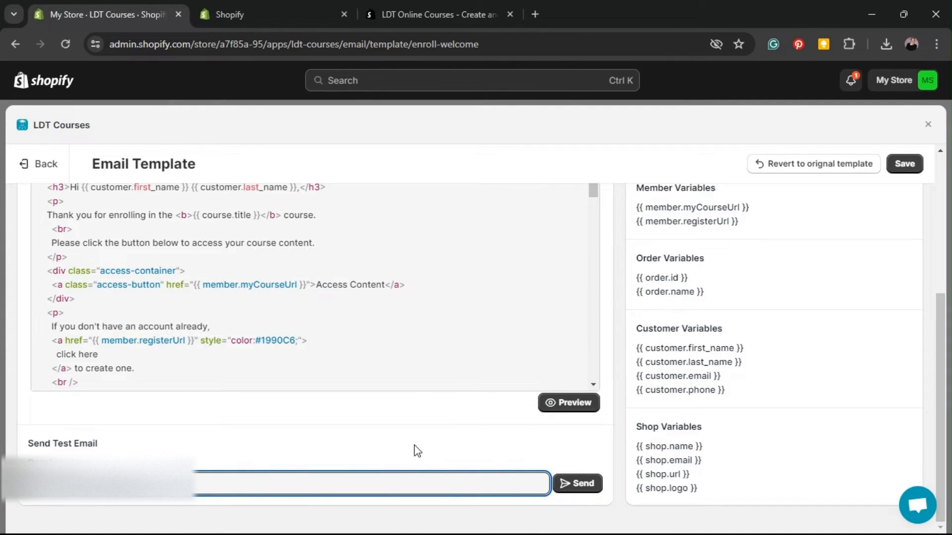
scroll(448, 458, up, 5)
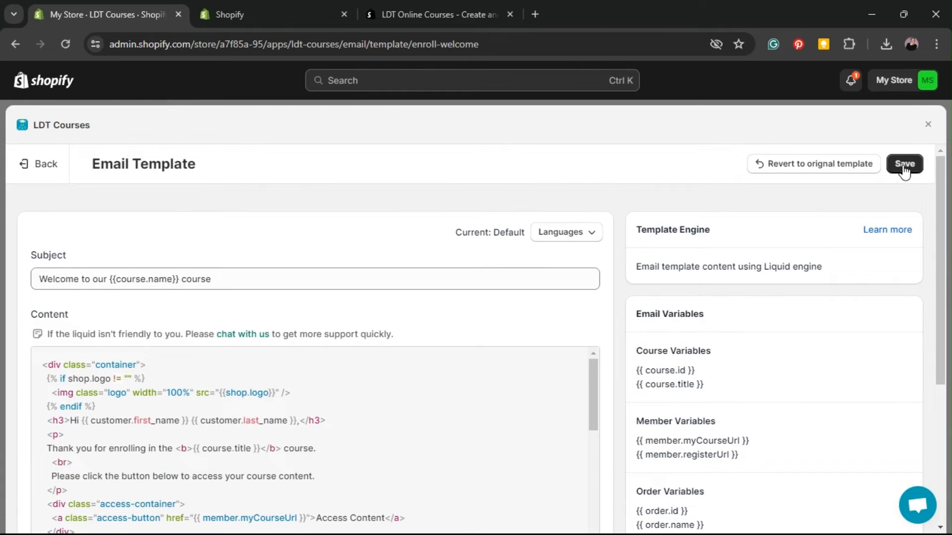
Step: Save the welcome email template and close the Email Template editor
click(904, 168)
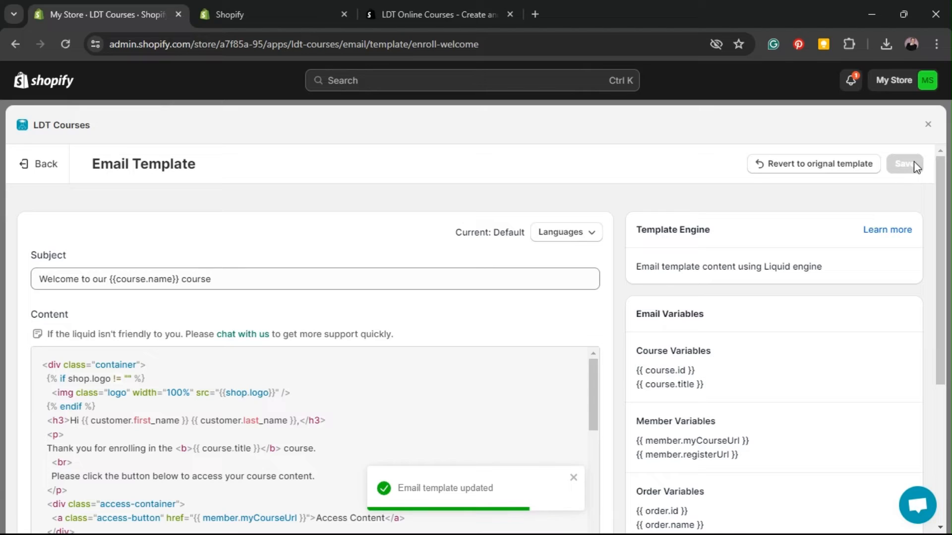
click(929, 127)
drag(461, 302, 805, 318)
click(578, 312)
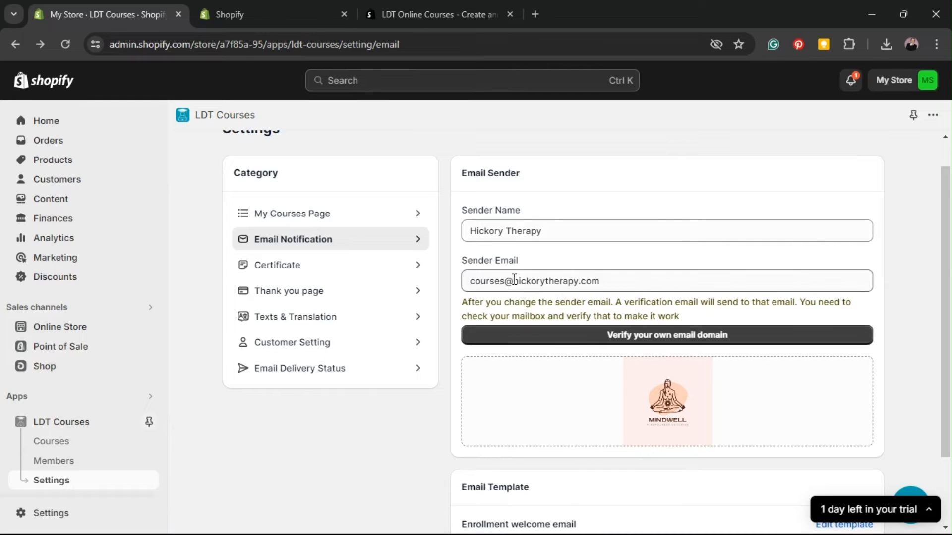
drag(475, 281, 639, 284)
click(591, 304)
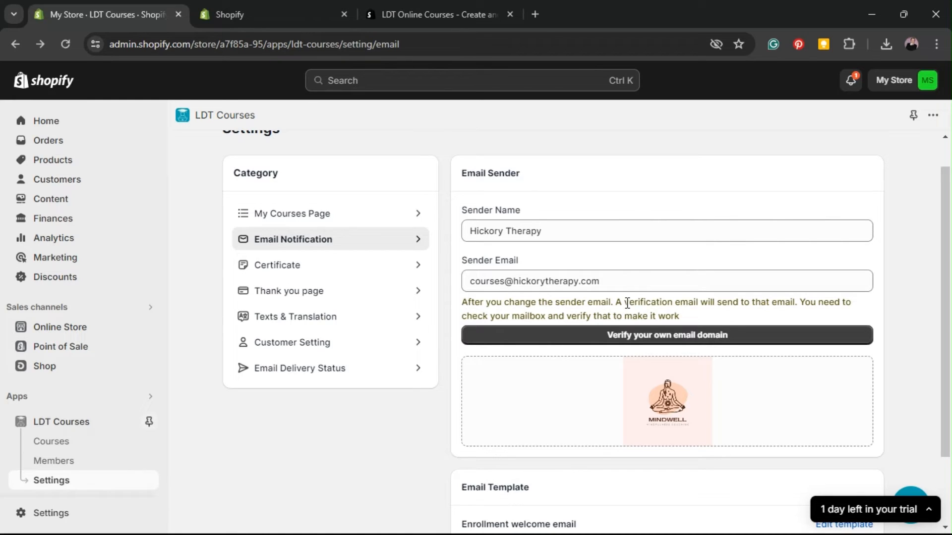
drag(738, 304, 864, 304)
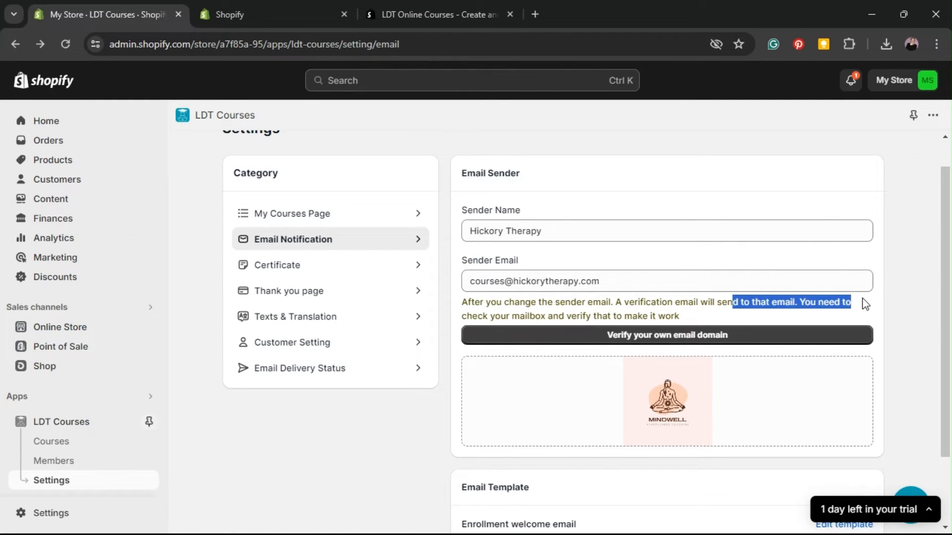
drag(464, 317, 688, 318)
click(688, 316)
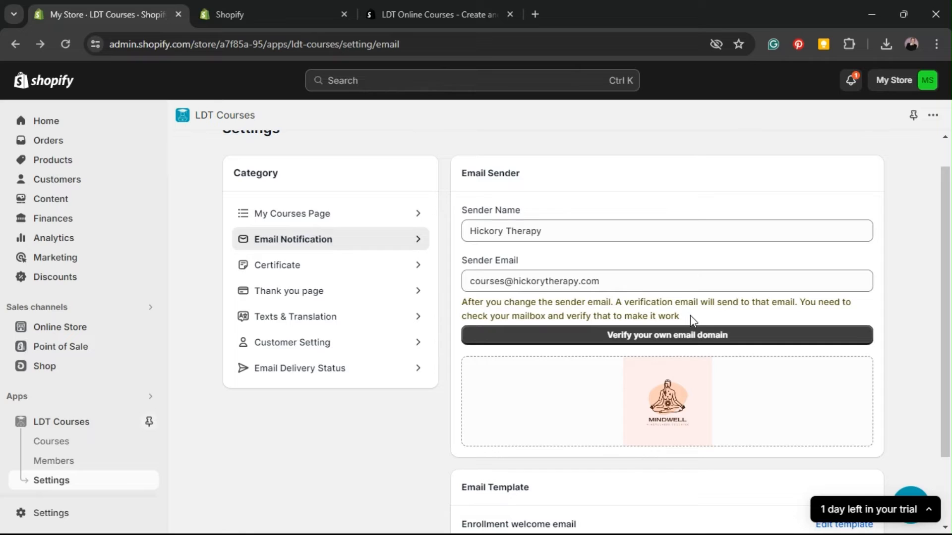
scroll(690, 315, up, 1)
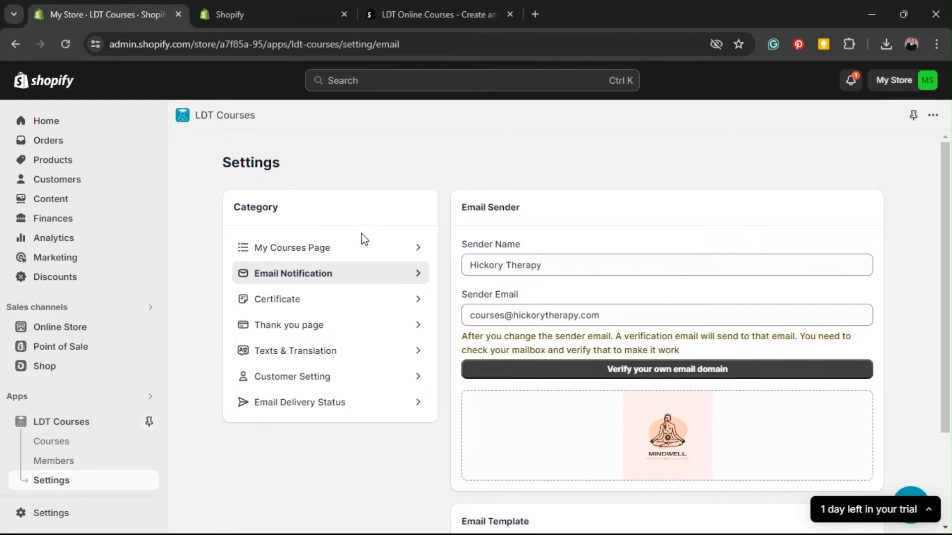
Step: Open the Certificate settings and scroll through the certificate template code
click(310, 304)
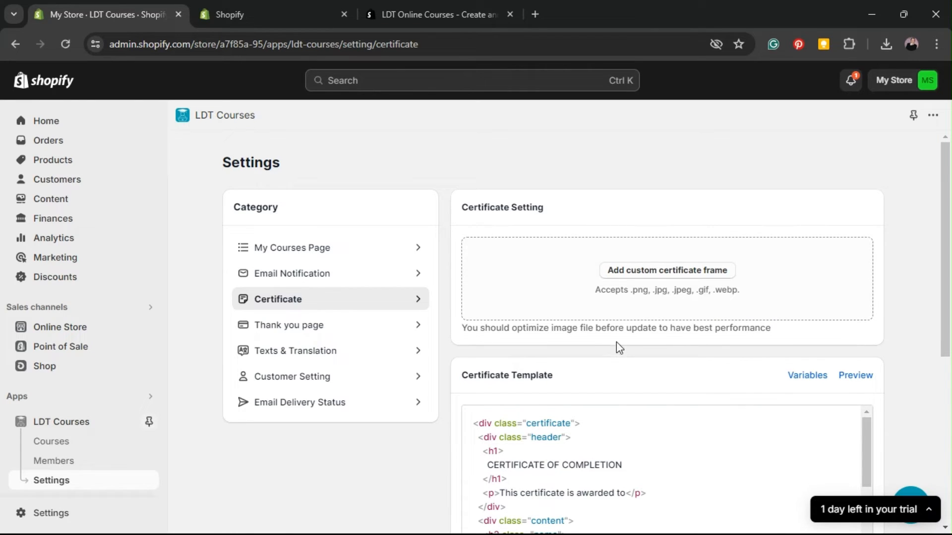
scroll(615, 338, down, 2)
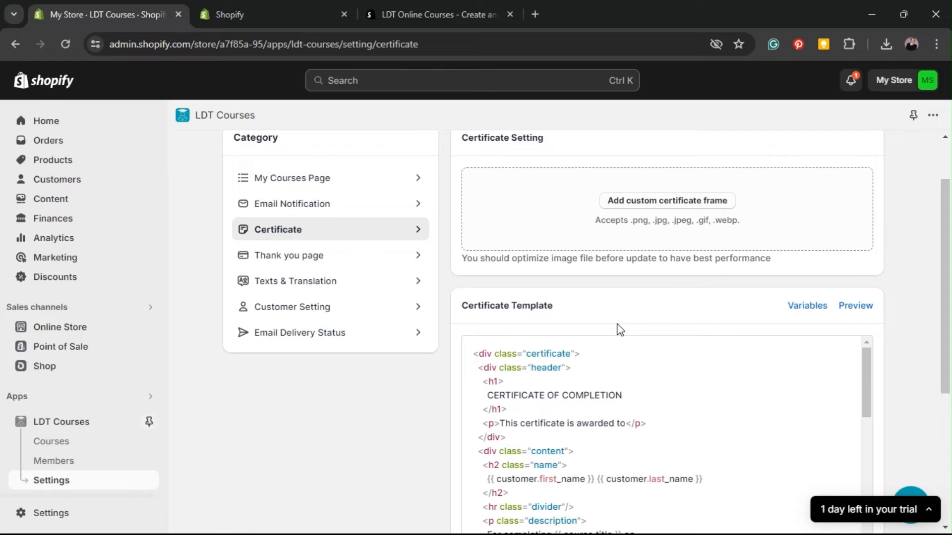
scroll(619, 330, down, 1)
scroll(639, 273, down, 1)
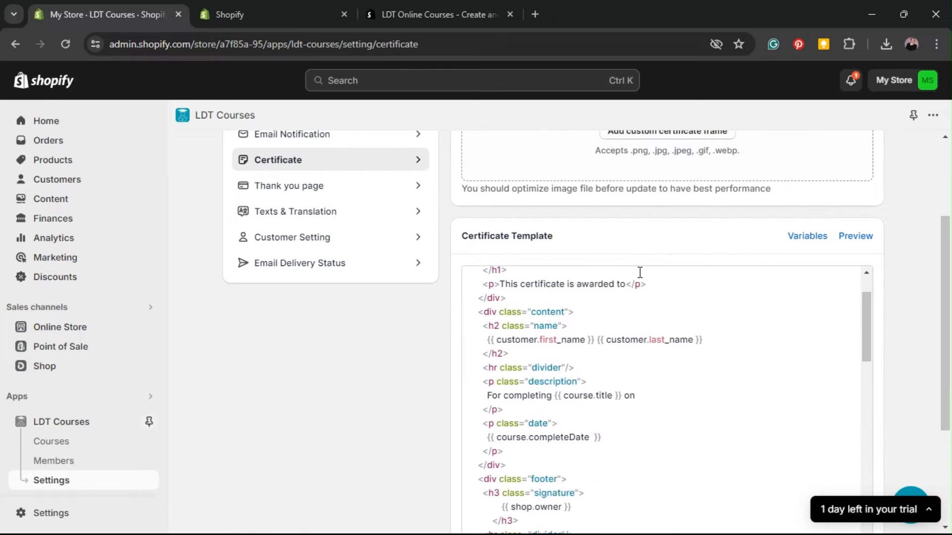
scroll(639, 274, up, 2)
click(704, 297)
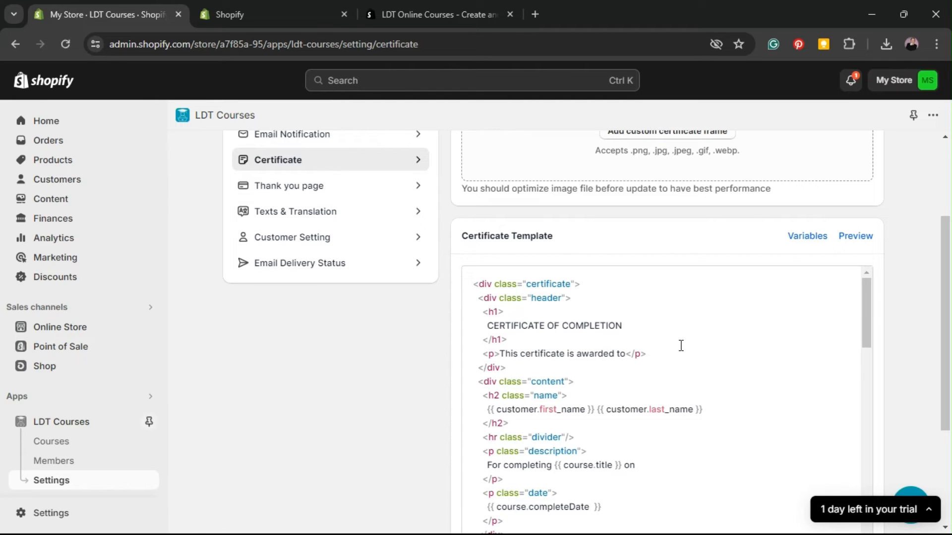
scroll(712, 325, down, 15)
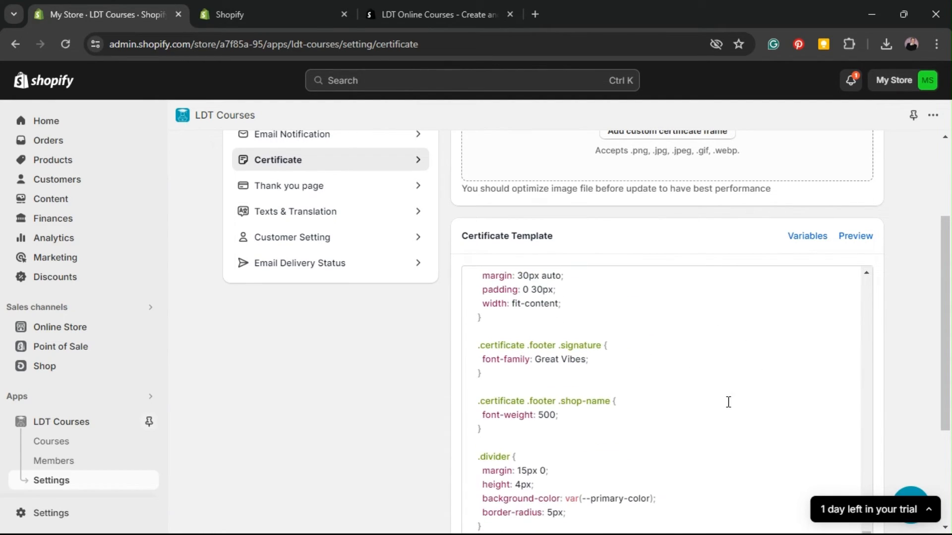
scroll(760, 346, up, 18)
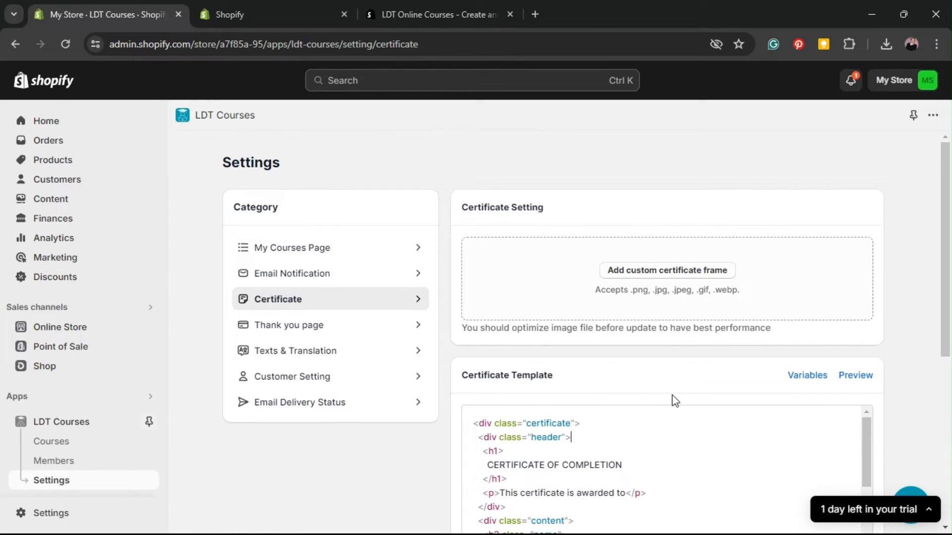
scroll(674, 401, down, 2)
scroll(712, 379, down, 3)
scroll(711, 378, up, 3)
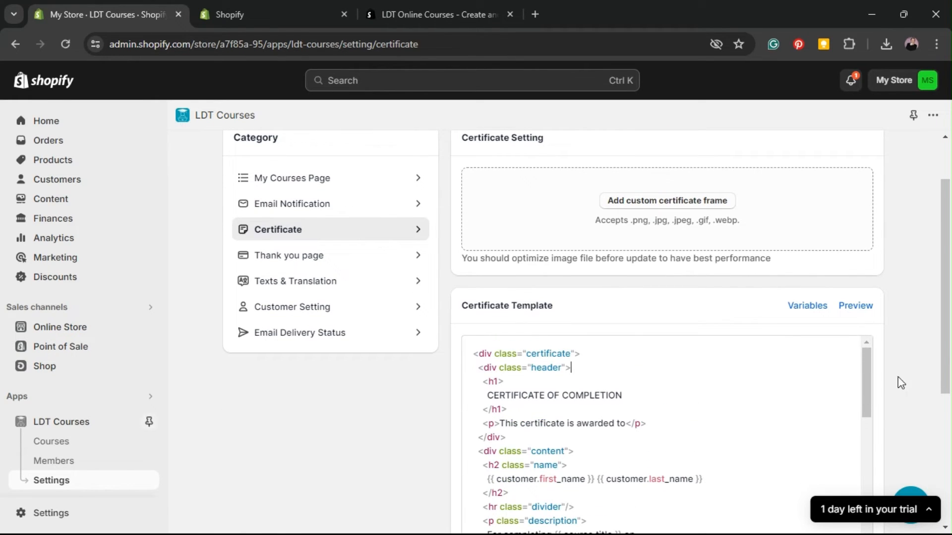
scroll(898, 378, down, 1)
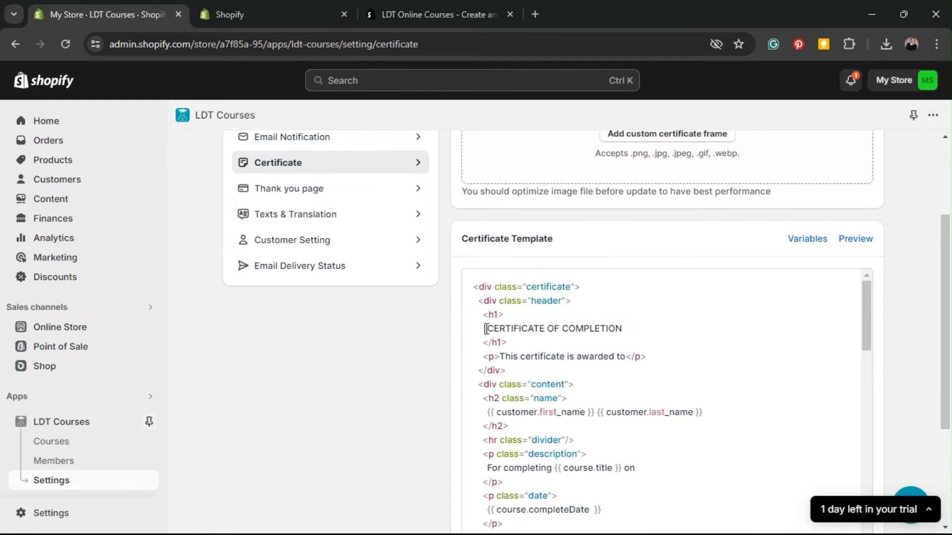
Step: Check the certificate heading, recipient name, course title and completion date placeholders
drag(485, 329, 697, 329)
drag(504, 356, 627, 357)
drag(478, 414, 737, 407)
scroll(736, 405, down, 2)
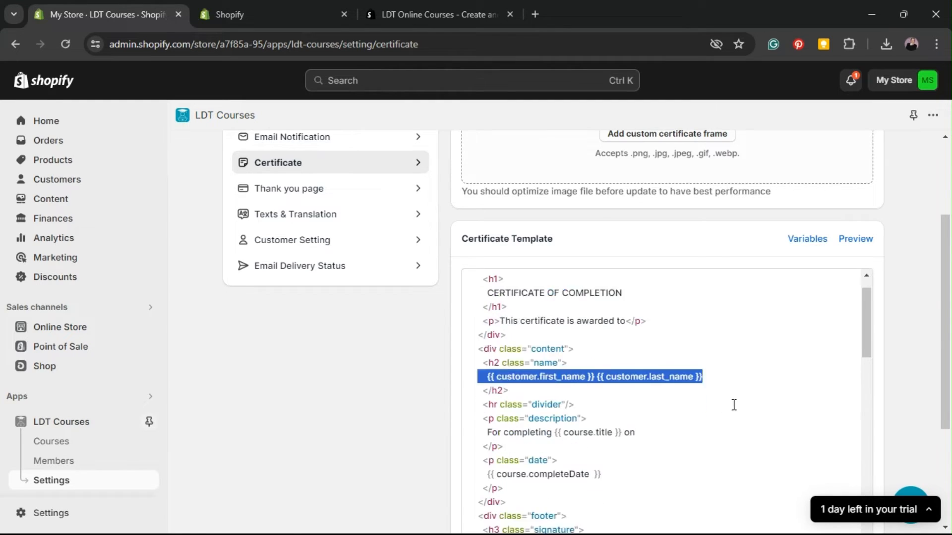
drag(482, 404, 738, 394)
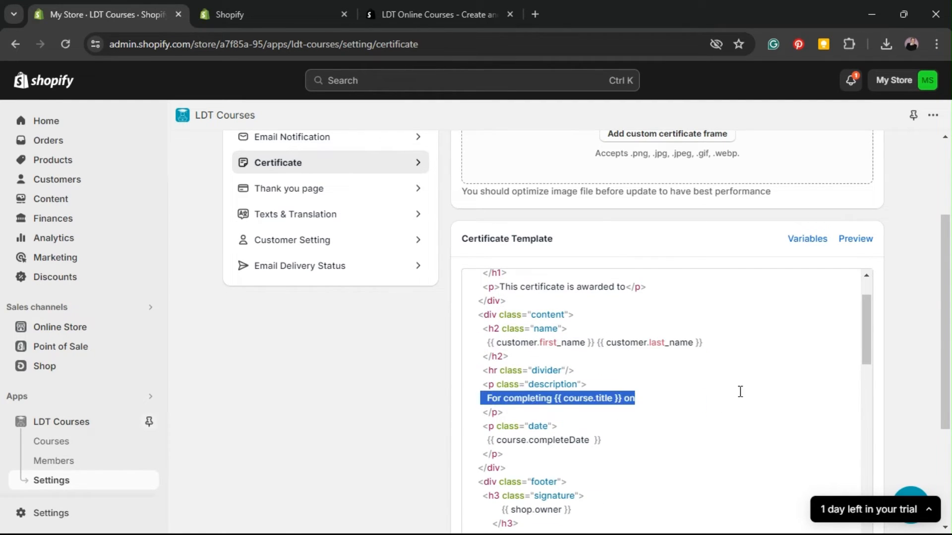
click(679, 405)
drag(476, 442, 638, 444)
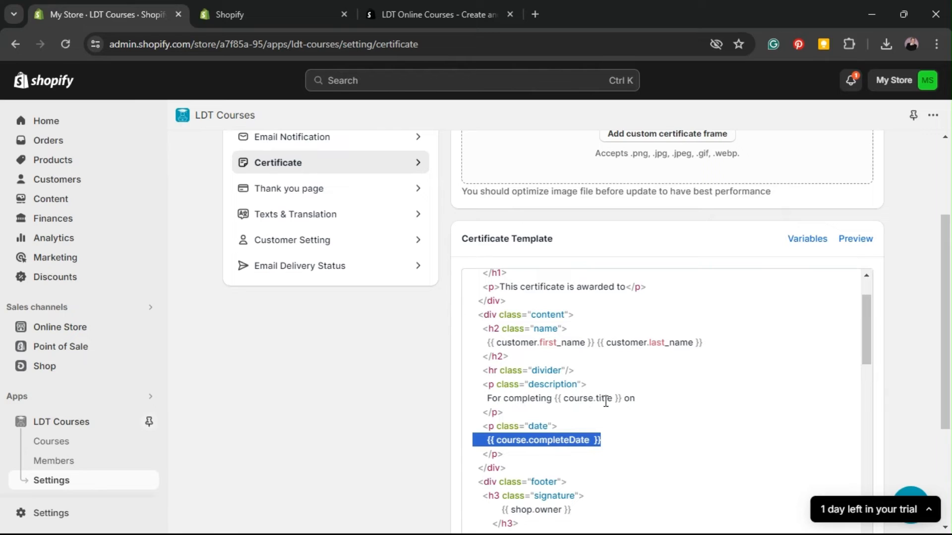
scroll(609, 387, down, 3)
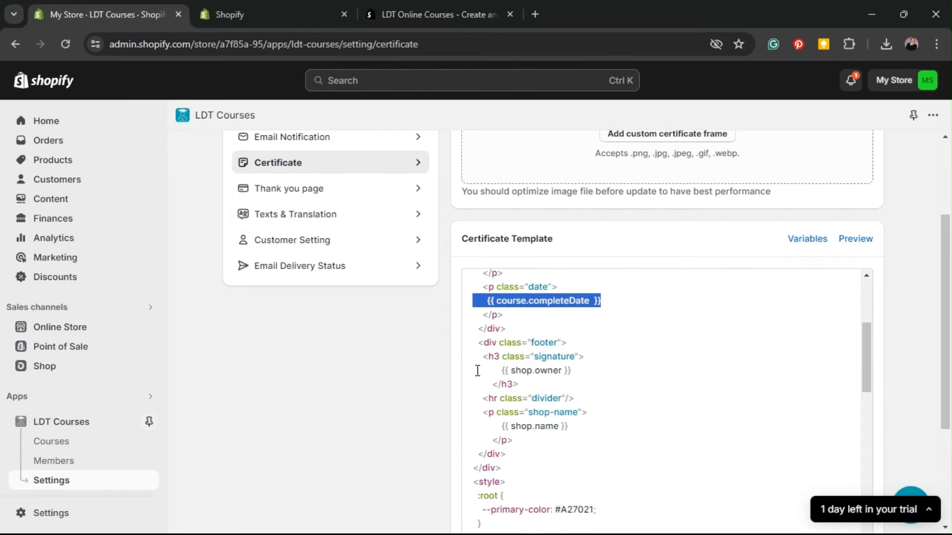
Step: Check the shop owner signature, shop name and primary colour #A27021 lines
click(476, 371)
drag(476, 371, 627, 370)
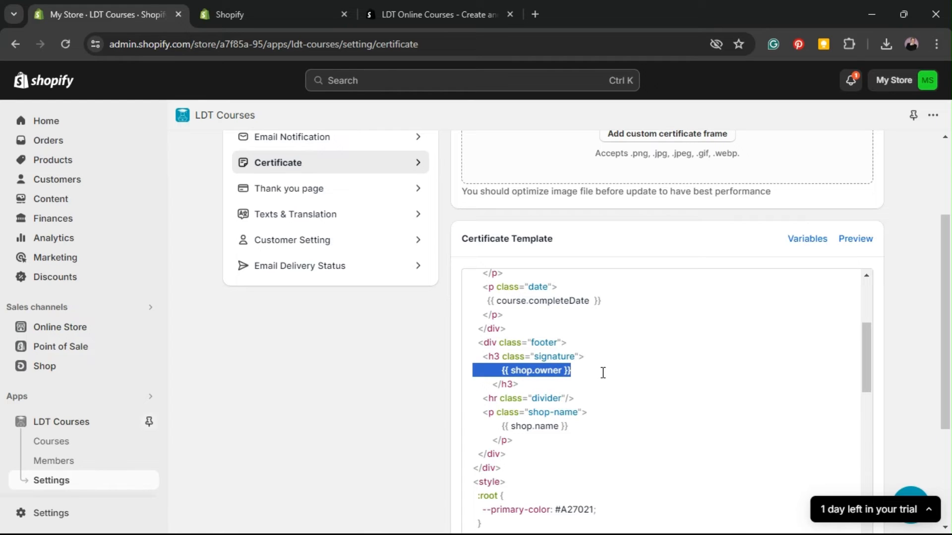
scroll(603, 377, down, 2)
drag(493, 300, 594, 302)
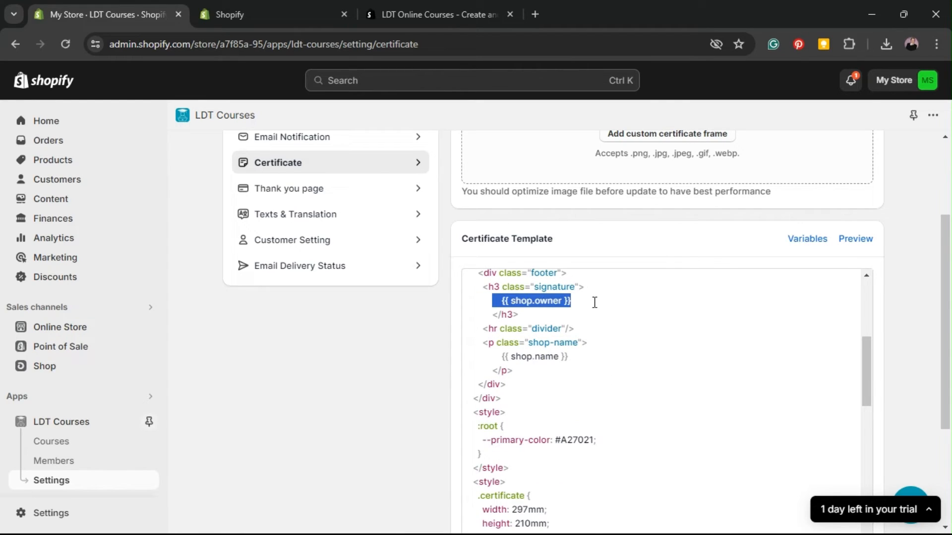
drag(481, 356, 647, 357)
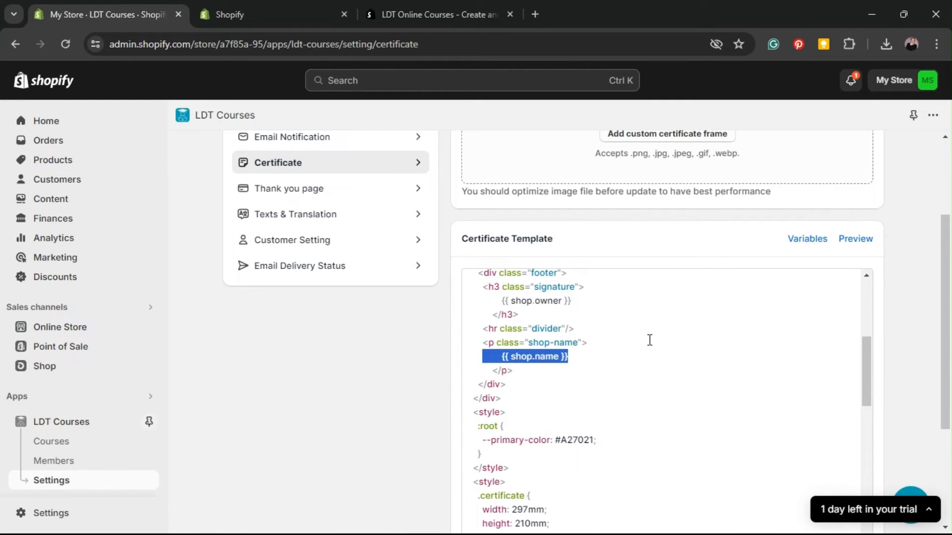
scroll(621, 342, down, 2)
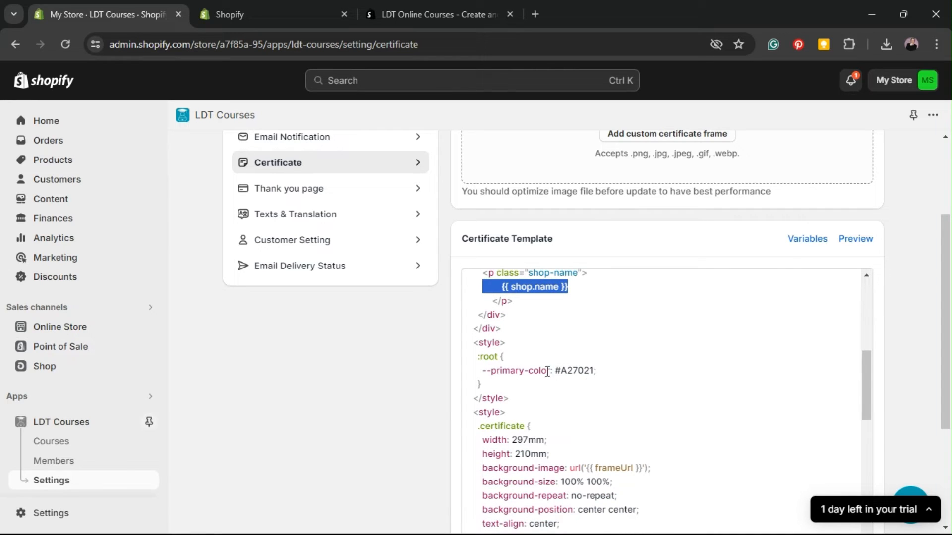
drag(472, 371, 633, 367)
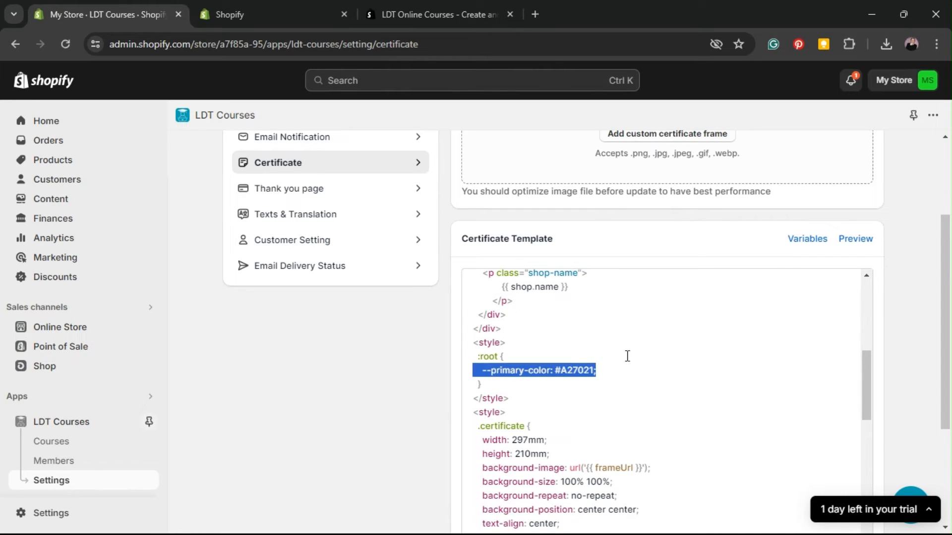
click(628, 373)
Step: Finish scrolling the certificate template and switch to the Thank you page settings
scroll(546, 382, down, 2)
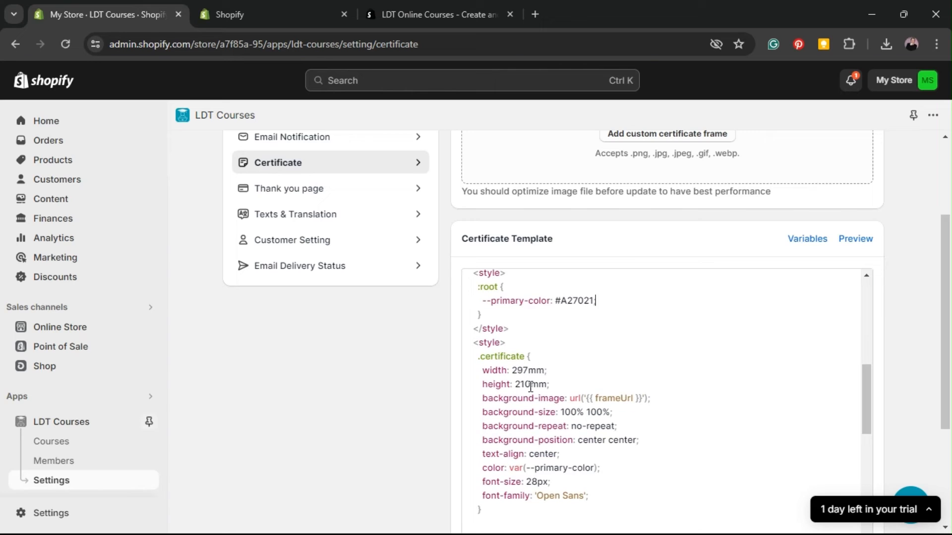
scroll(548, 345, down, 2)
scroll(545, 358, down, 10)
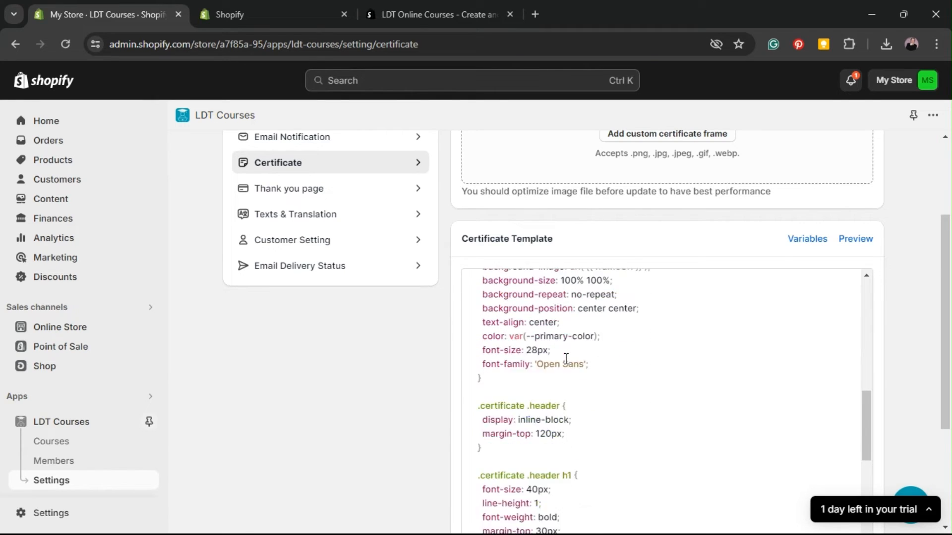
scroll(824, 384, down, 5)
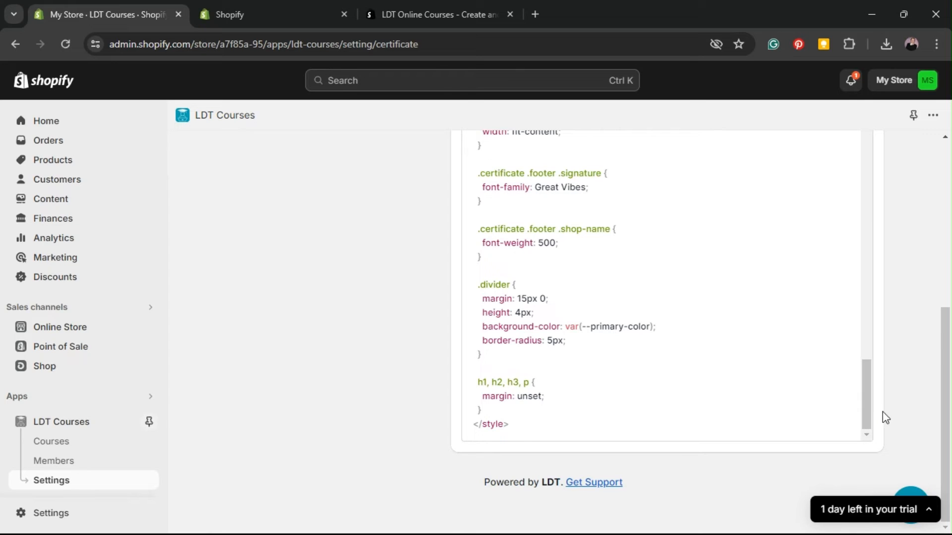
scroll(869, 412, up, 15)
scroll(809, 395, up, 15)
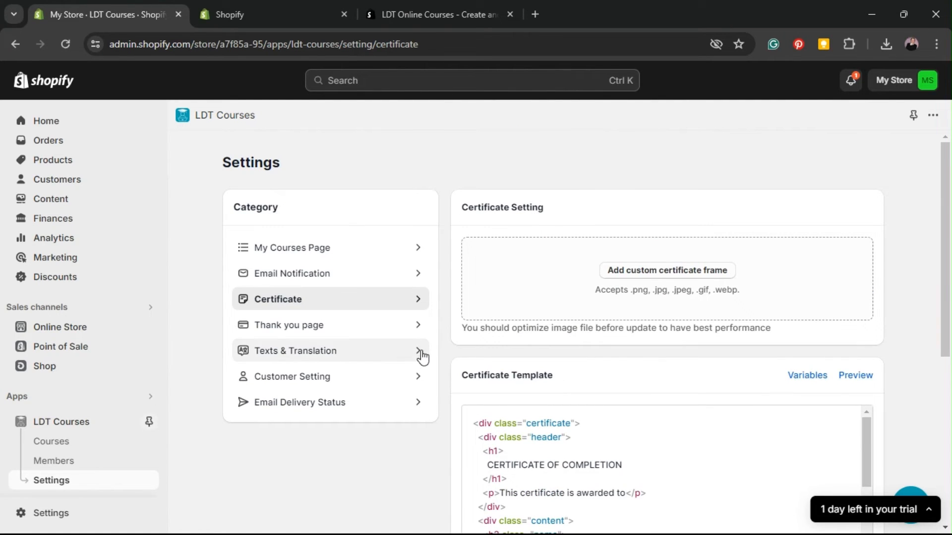
click(374, 336)
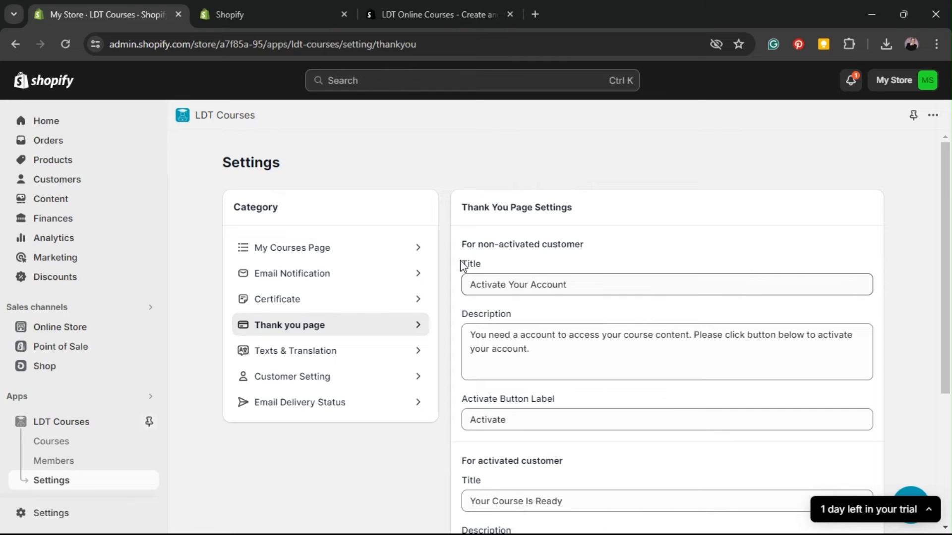
Step: Review the non-activated customer title 'Activate Your Account', description and 'Activate' button label
drag(467, 208, 533, 207)
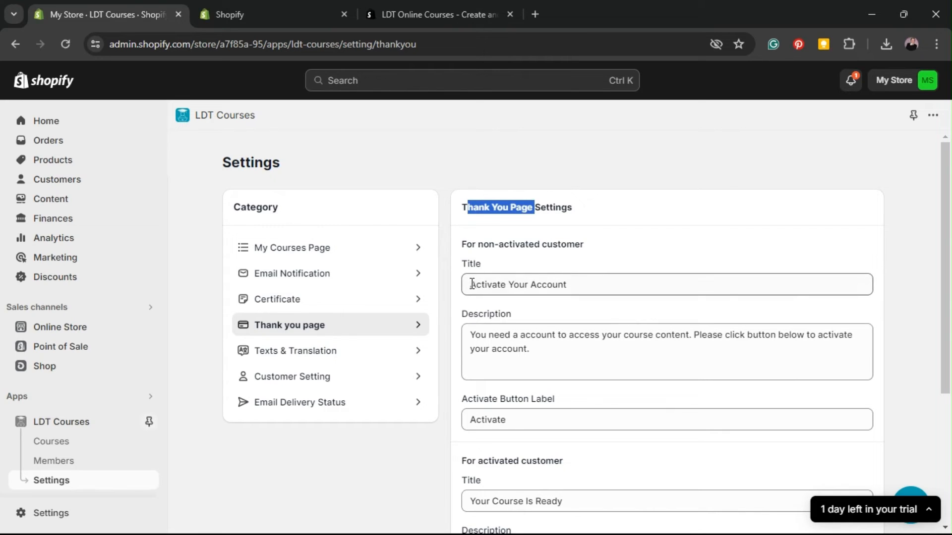
drag(472, 284, 618, 283)
click(587, 355)
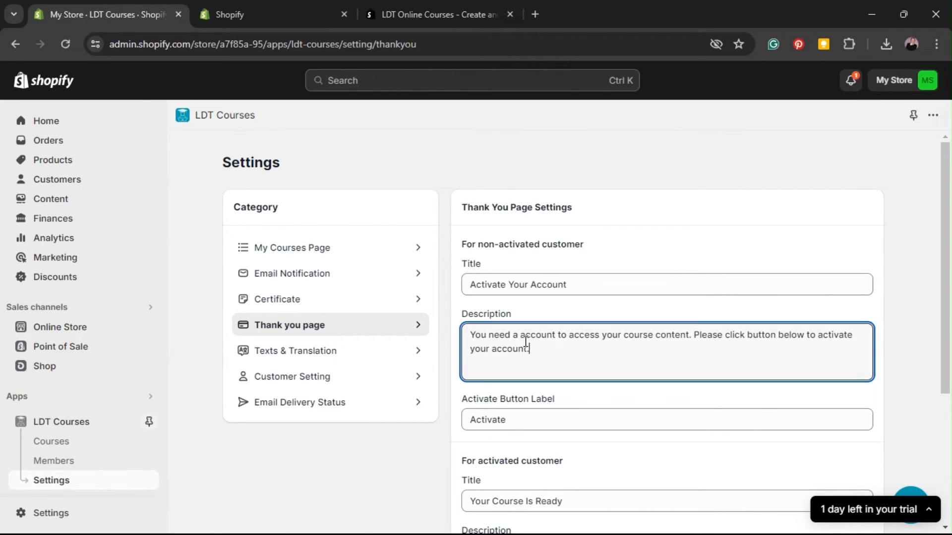
drag(526, 341, 445, 319)
click(608, 331)
drag(568, 348, 462, 347)
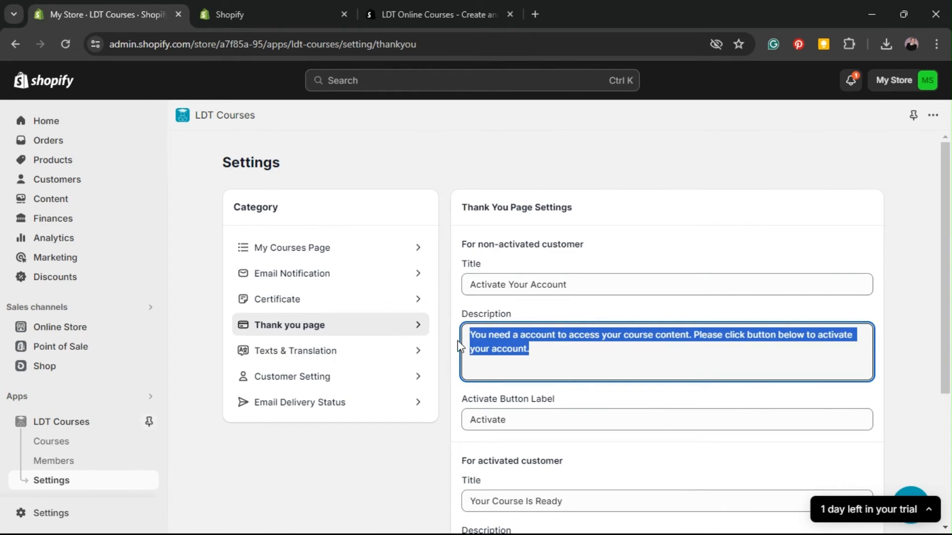
click(565, 344)
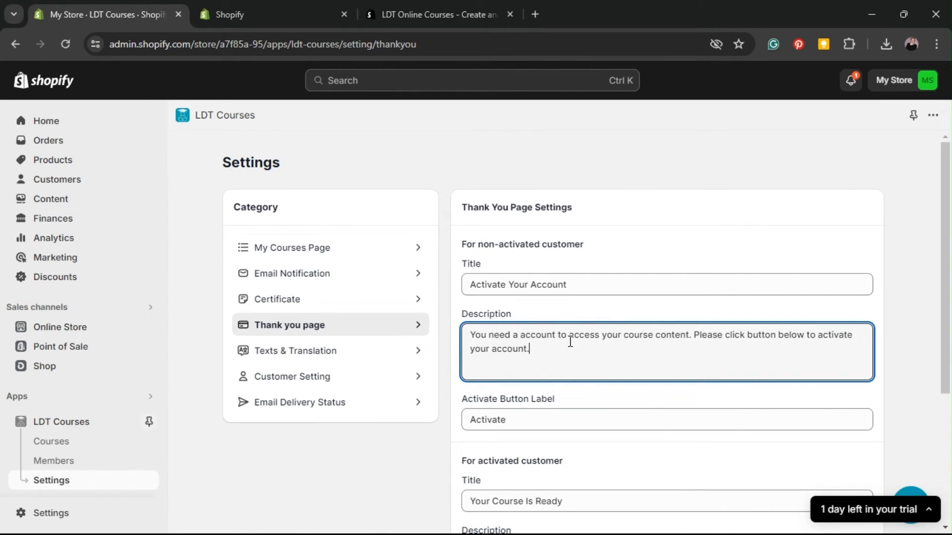
scroll(570, 341, down, 2)
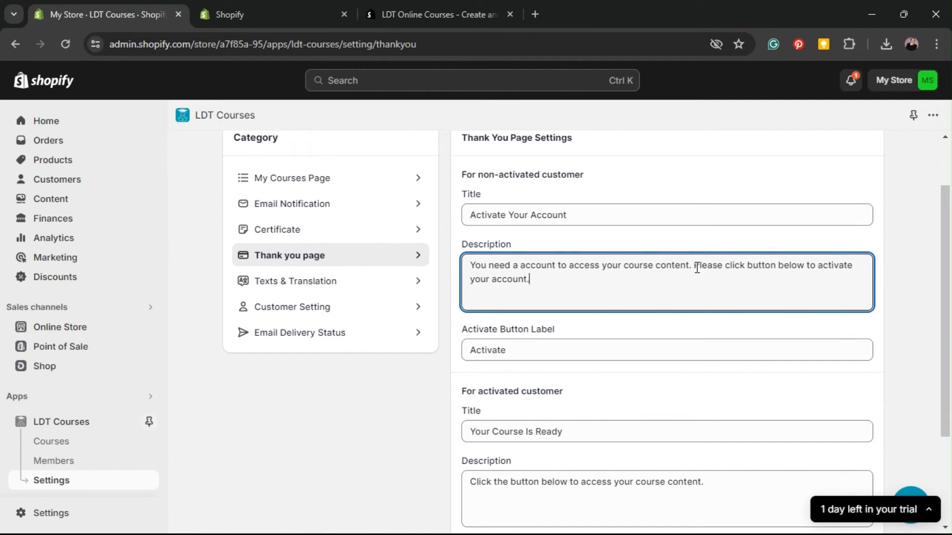
drag(692, 266, 859, 283)
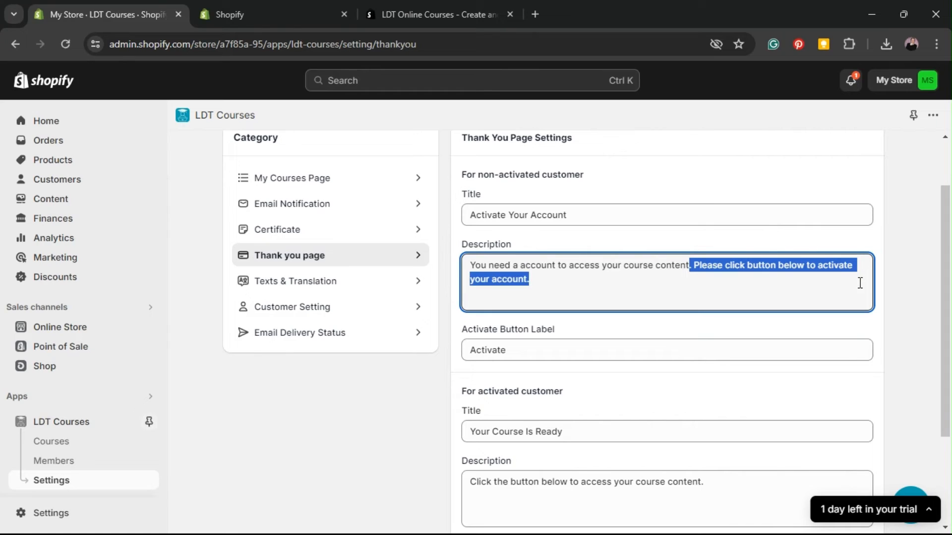
click(517, 353)
drag(517, 354, 469, 352)
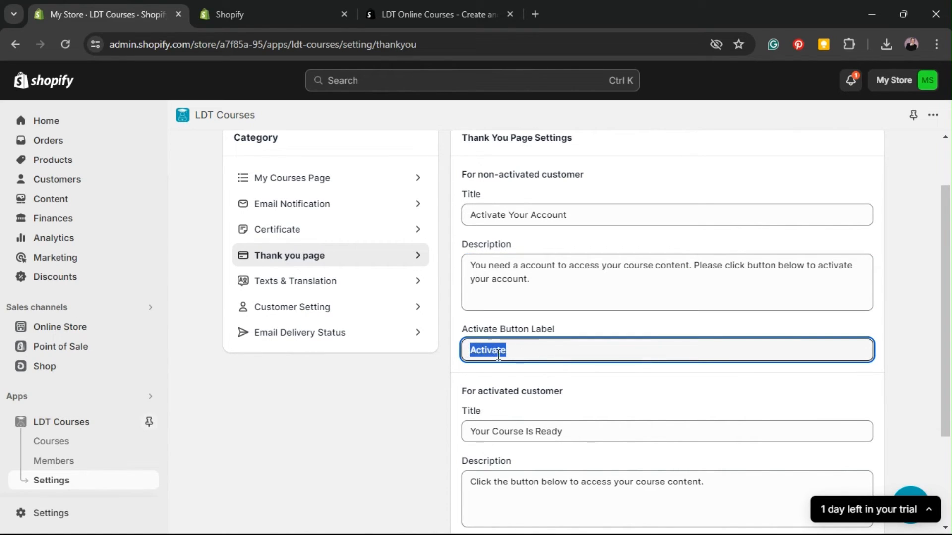
Step: Review the activated customer's title, description and 'My Course' button label
scroll(632, 320, down, 3)
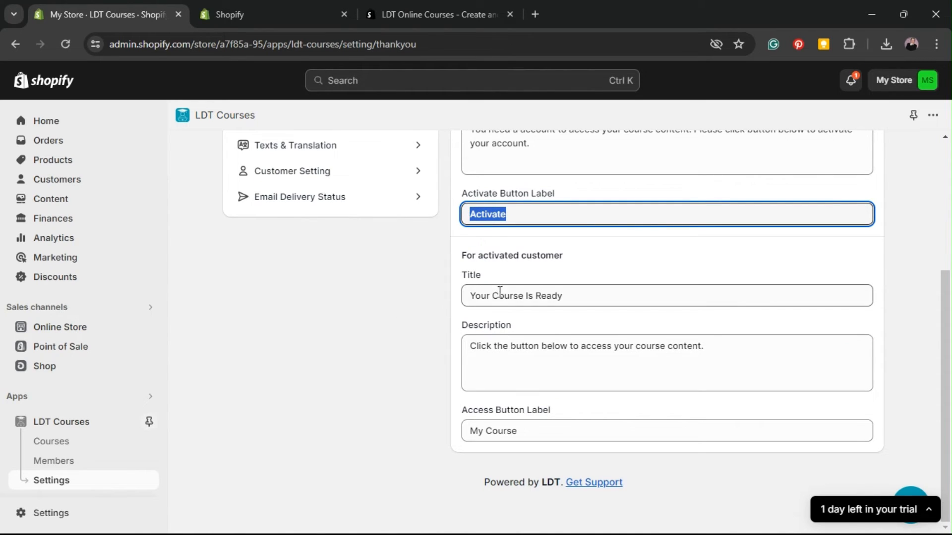
click(472, 300)
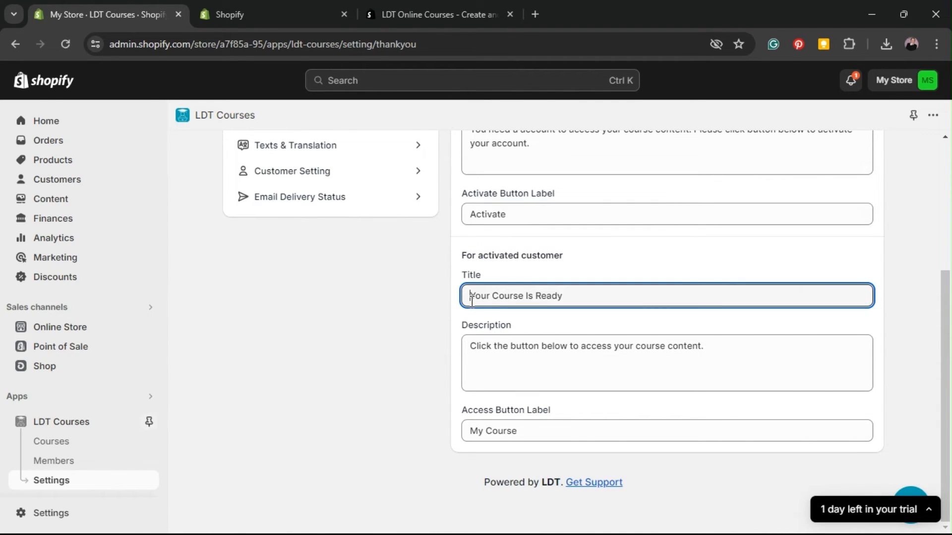
click(759, 360)
drag(702, 350, 392, 361)
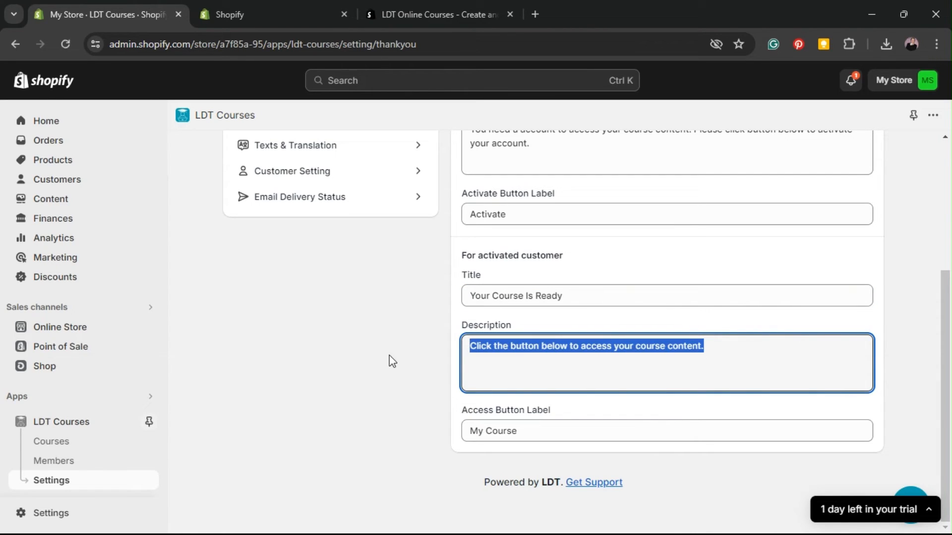
click(554, 426)
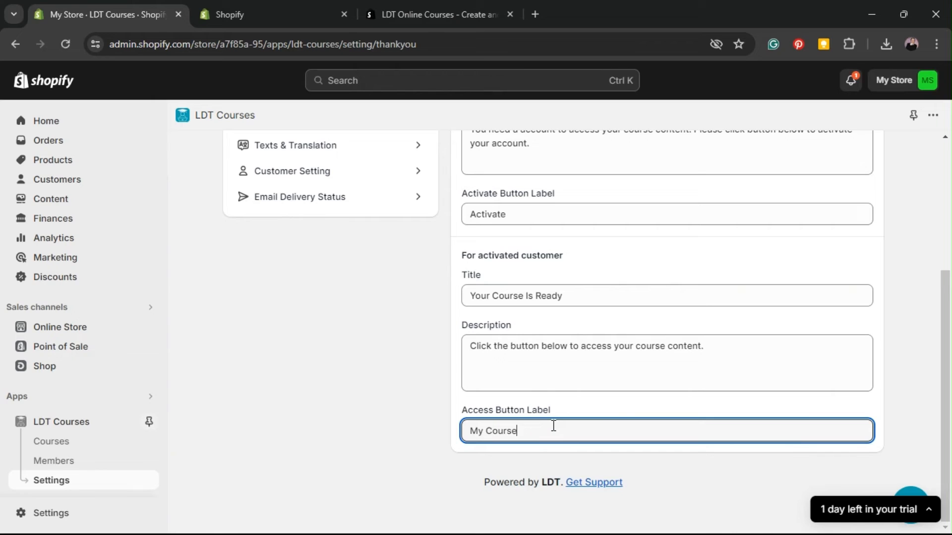
drag(553, 426, 385, 416)
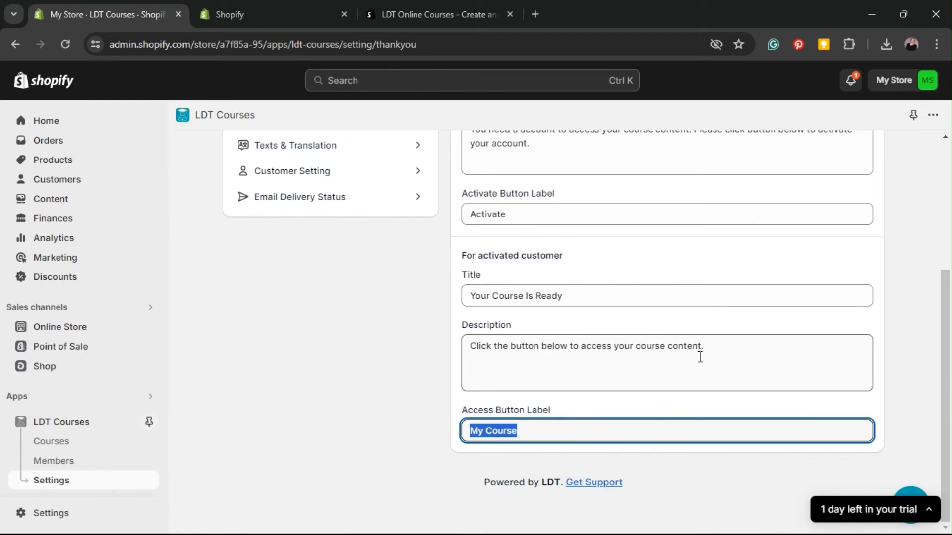
Step: Retype the description's trailing period, leaving it unchanged, and open Texts & Translation
click(599, 342)
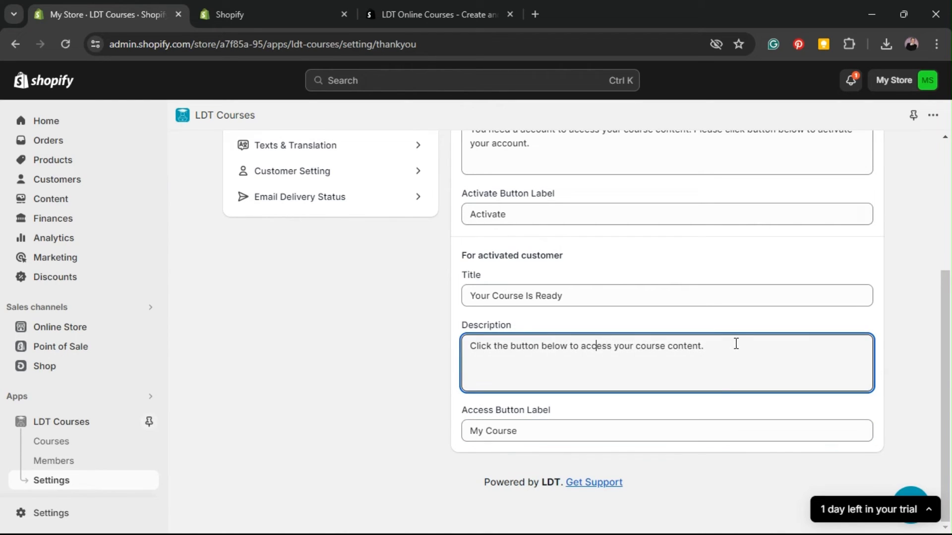
click(735, 347)
key(BackSpace)
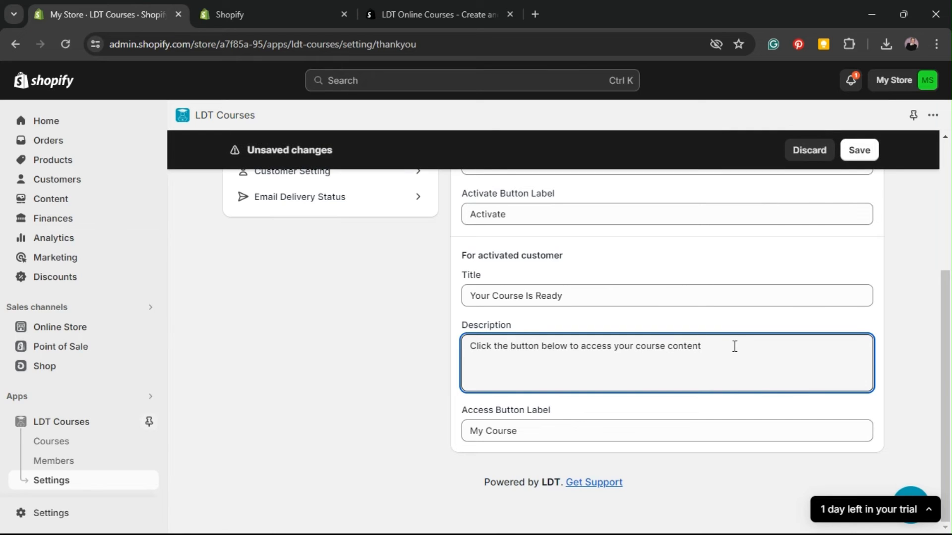
text(.)
click(371, 370)
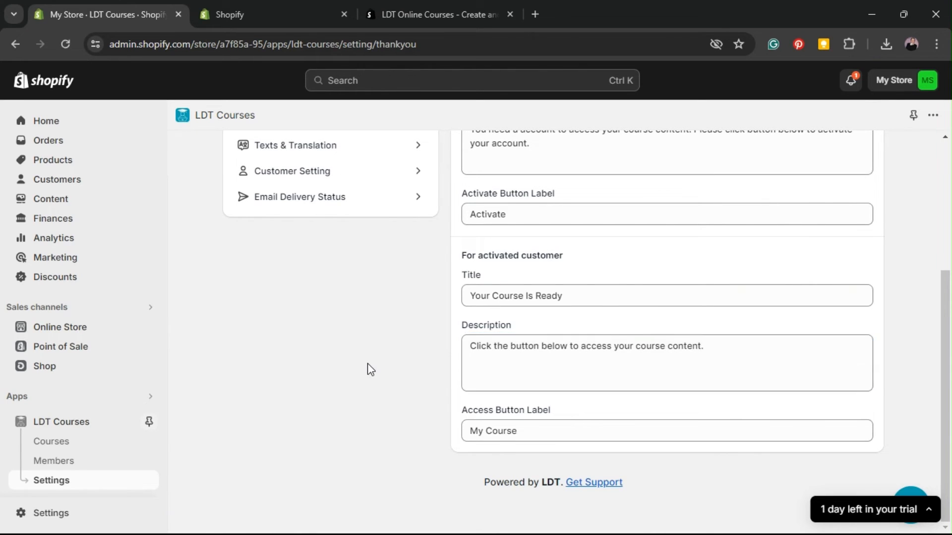
scroll(374, 386, up, 1)
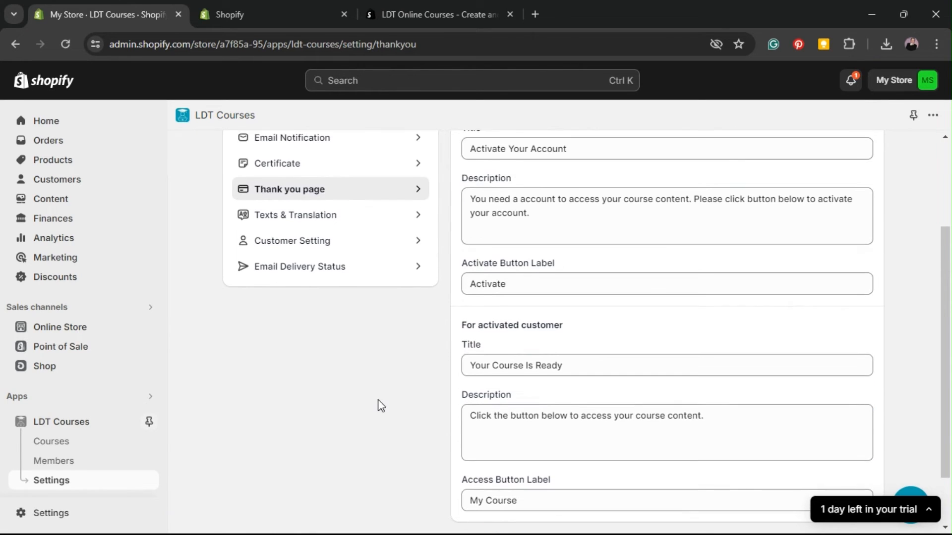
click(373, 224)
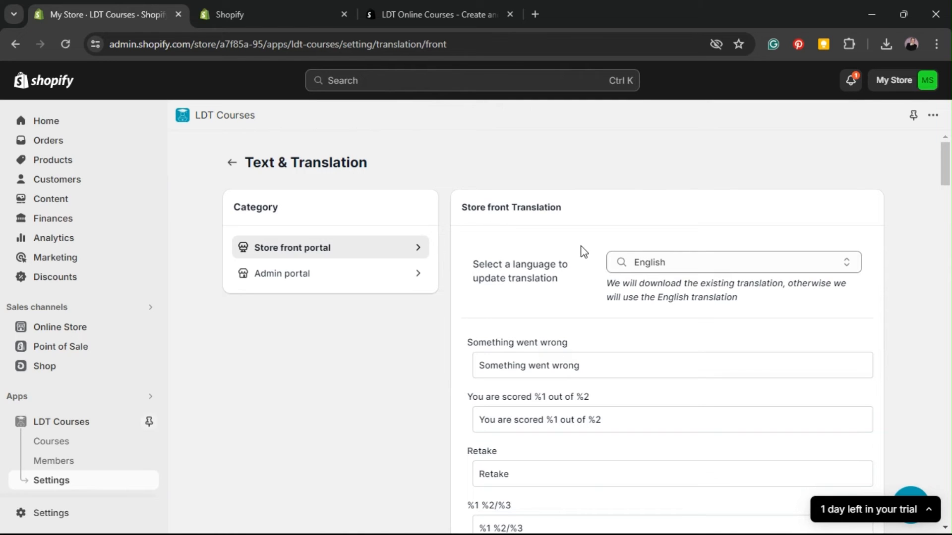
Step: Switch the storefront translation language to Chinese
scroll(583, 252, down, 3)
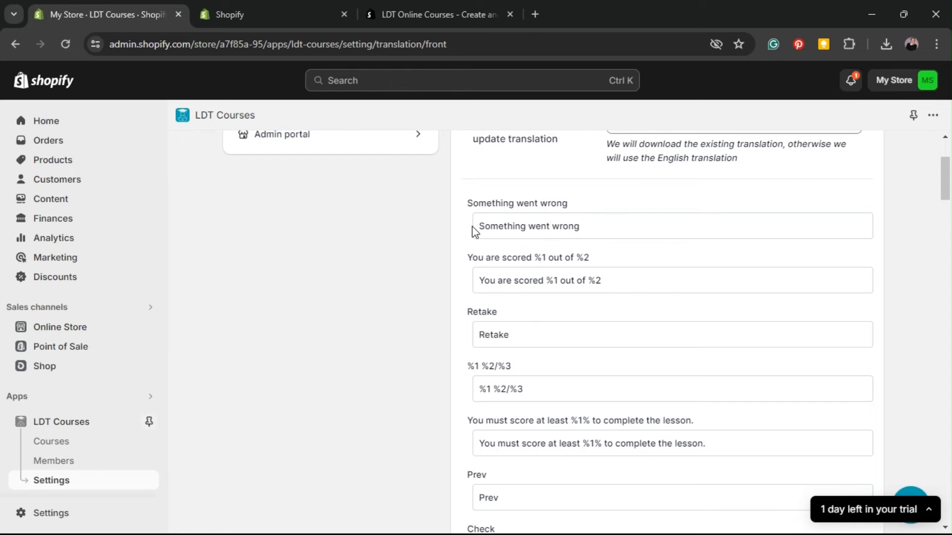
drag(471, 203, 610, 204)
click(620, 203)
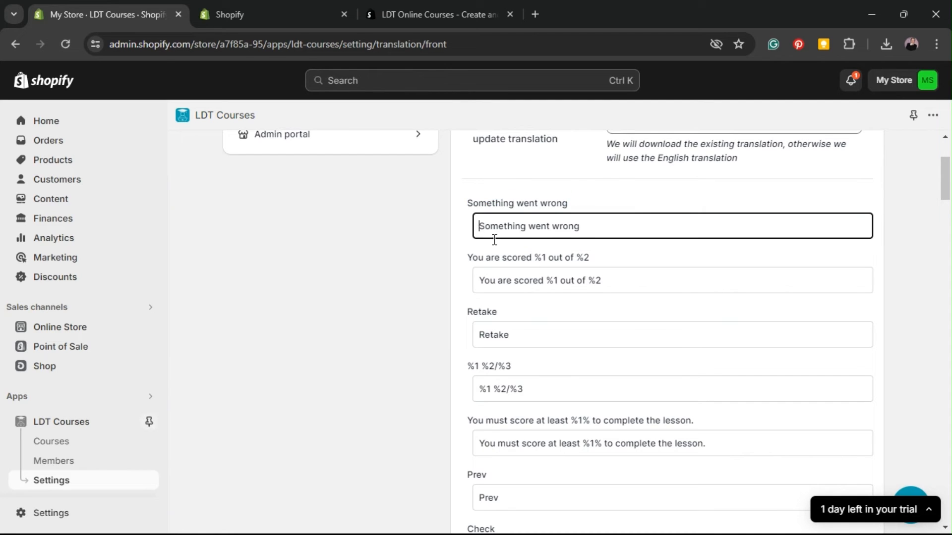
scroll(617, 302, up, 2)
click(686, 192)
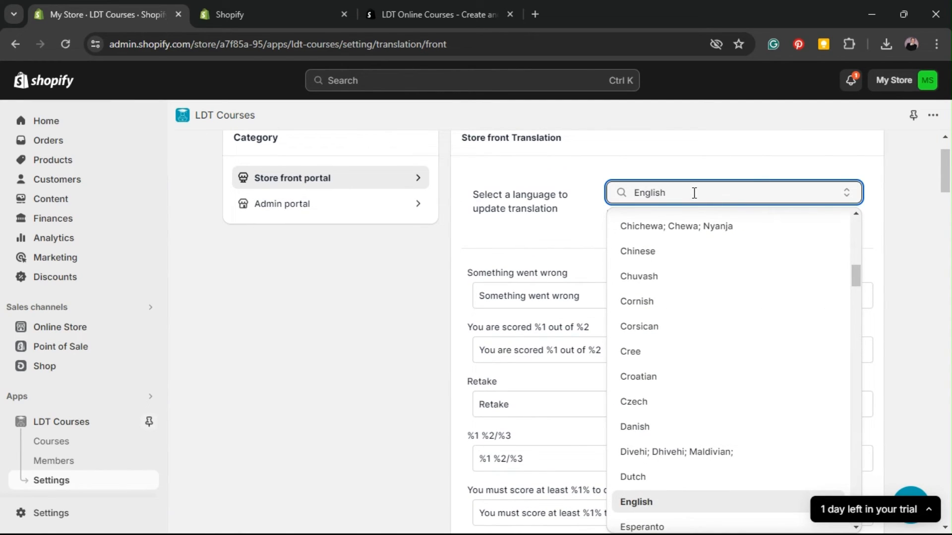
click(695, 256)
scroll(699, 257, up, 2)
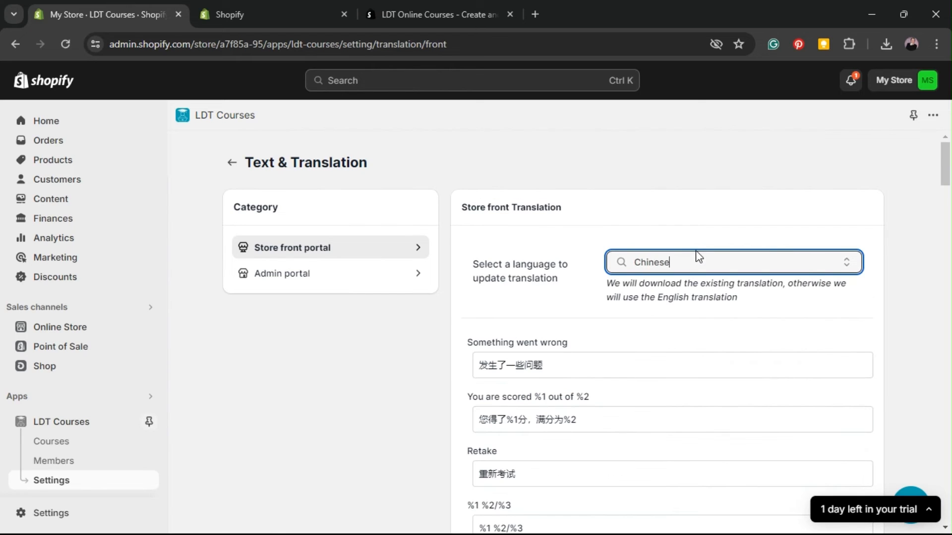
scroll(556, 262, down, 2)
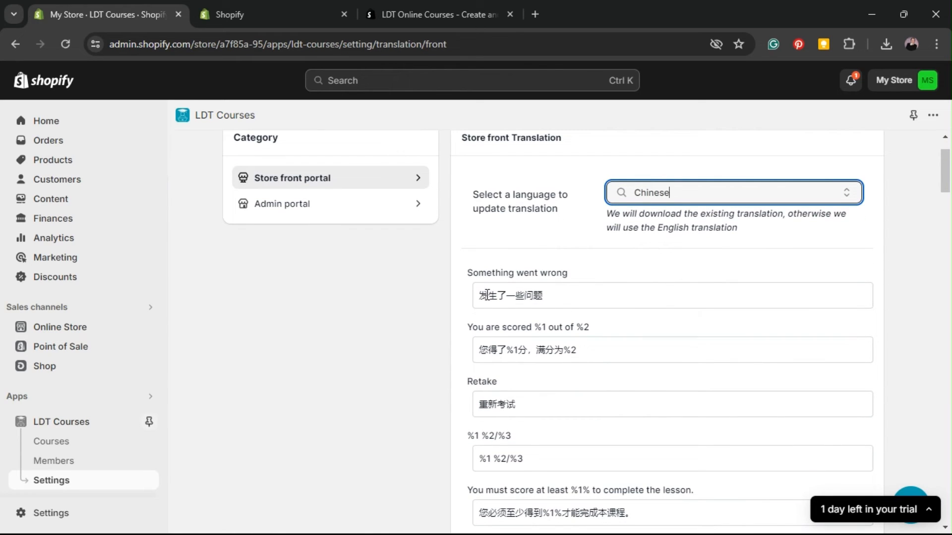
click(468, 272)
Step: Review the Chinese translations for 'Something went wrong' and 'You are scored'
drag(467, 272, 588, 274)
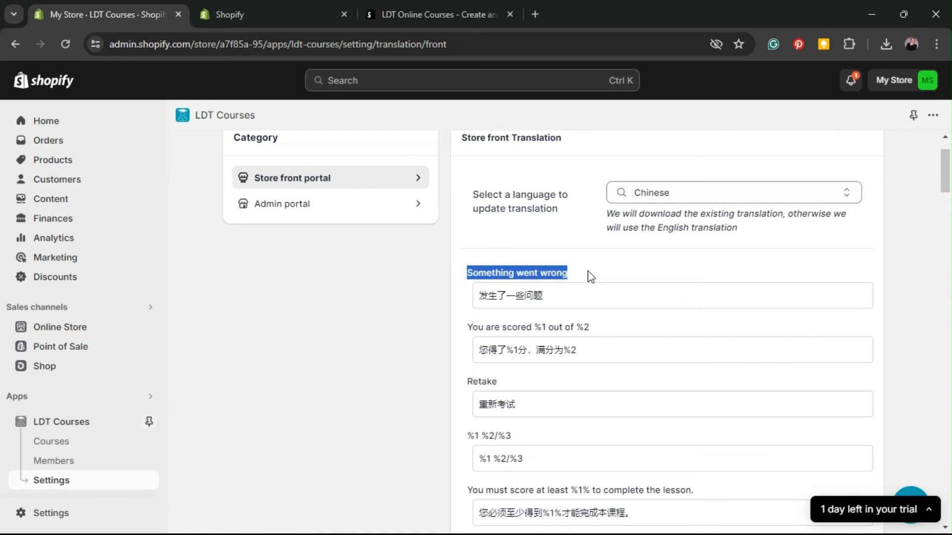
click(554, 290)
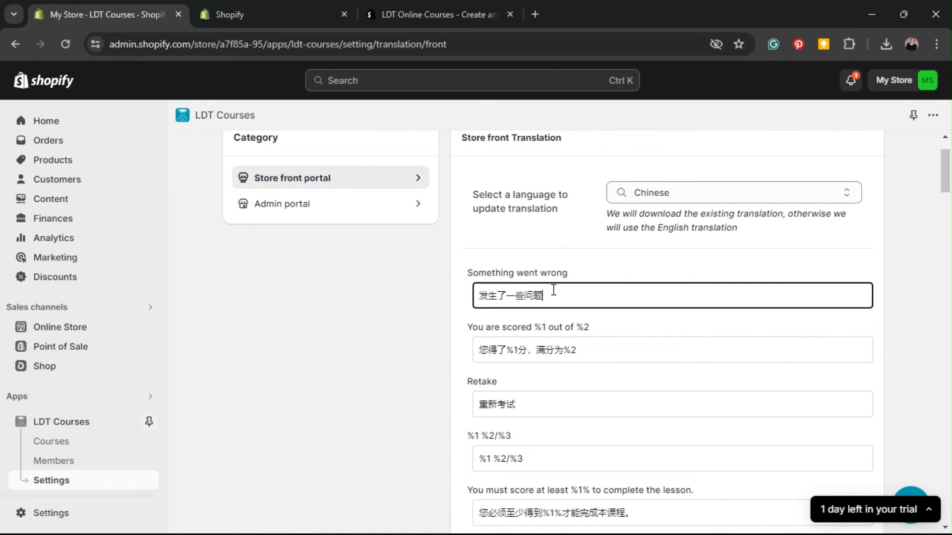
drag(551, 290, 471, 296)
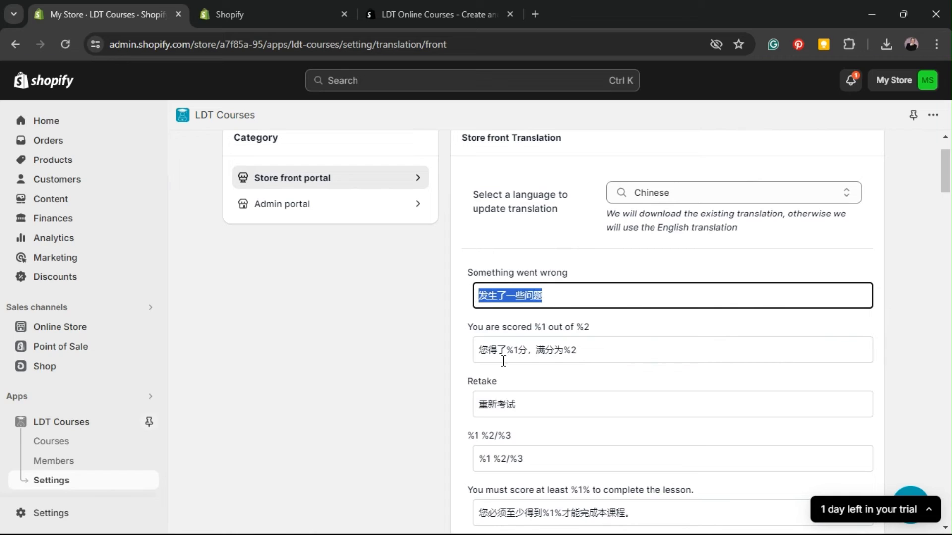
click(475, 351)
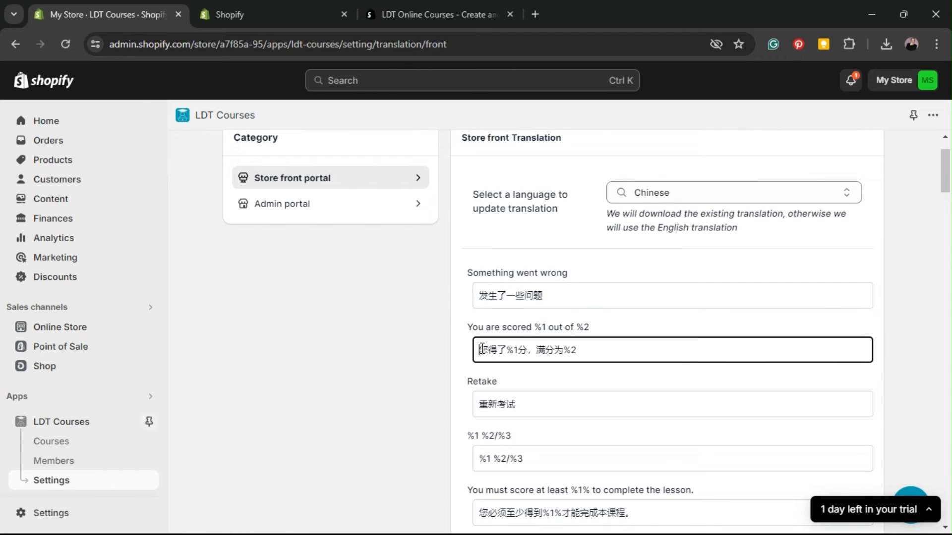
drag(478, 349, 620, 355)
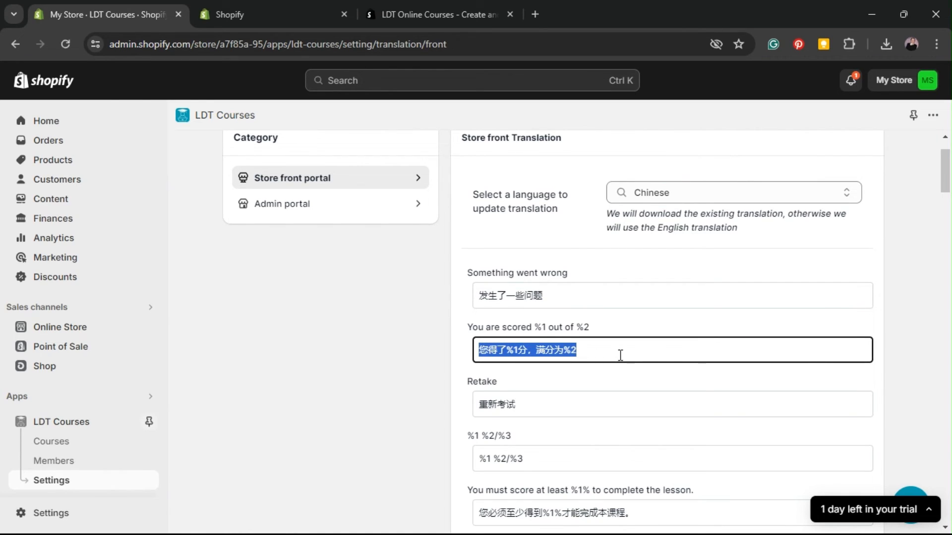
scroll(537, 382, down, 18)
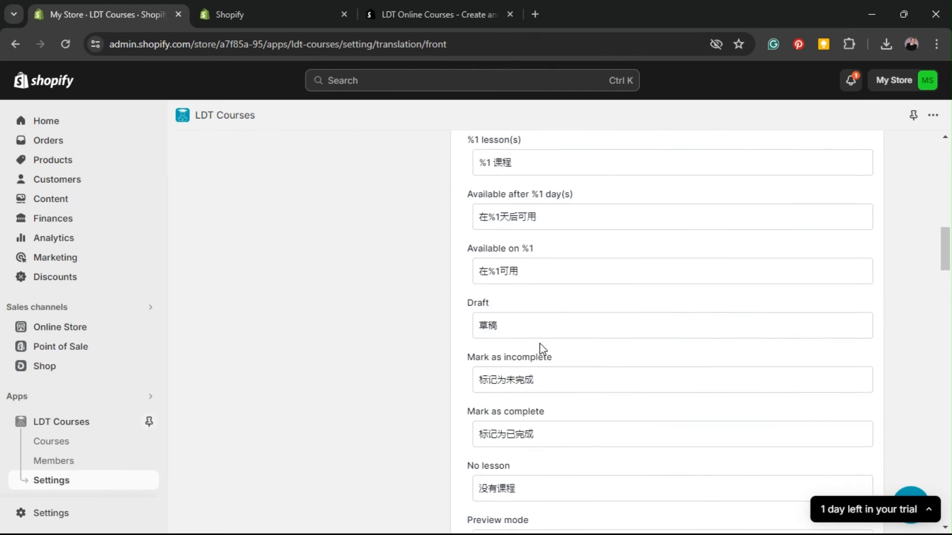
scroll(653, 363, up, 18)
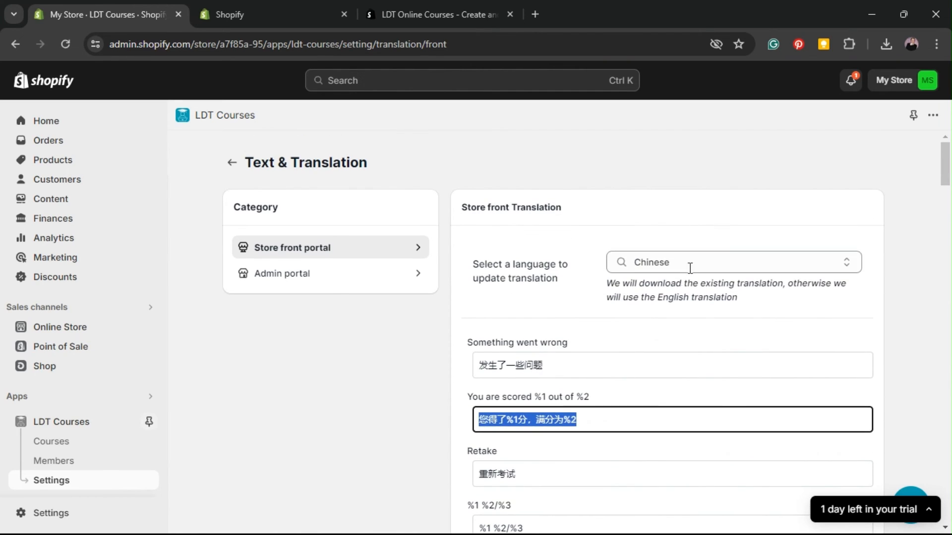
Step: Switch the storefront translation language back to English
click(728, 262)
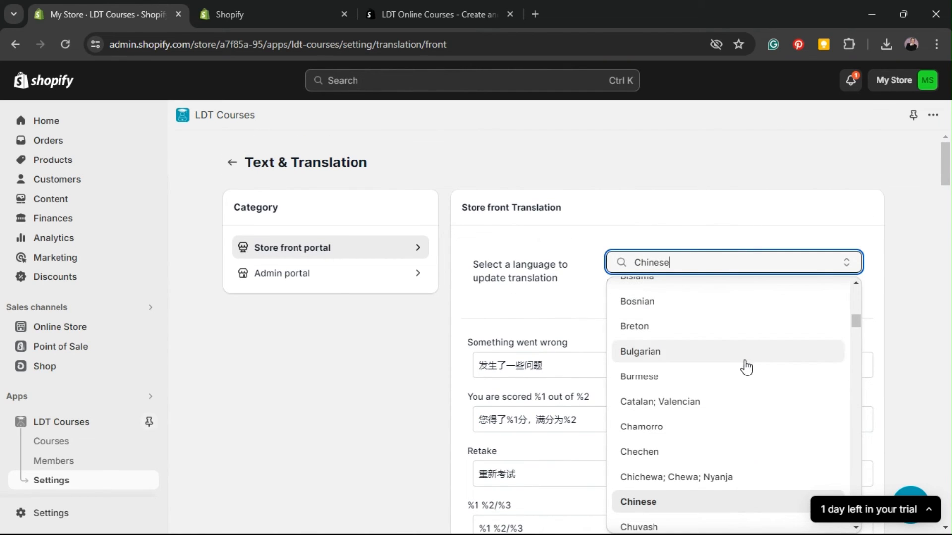
scroll(745, 368, up, 1)
scroll(743, 365, down, 4)
scroll(742, 362, down, 4)
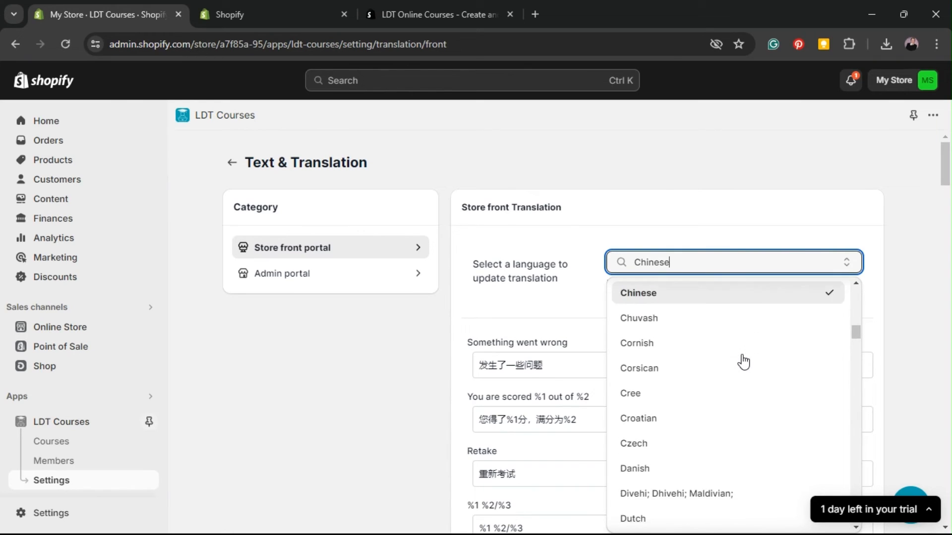
click(686, 414)
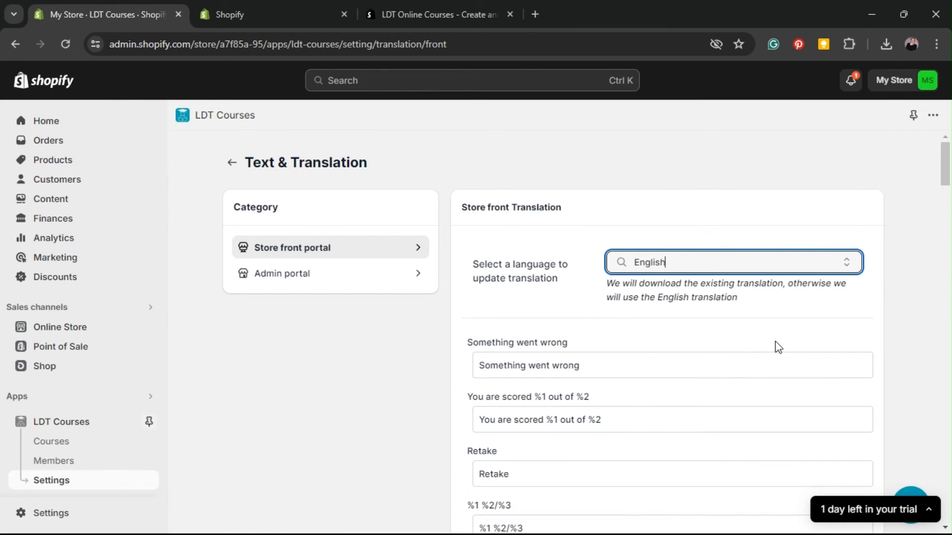
Step: Try 'Ooops! There was an error 1' for Something went wrong, then undo to the original
scroll(723, 344, down, 2)
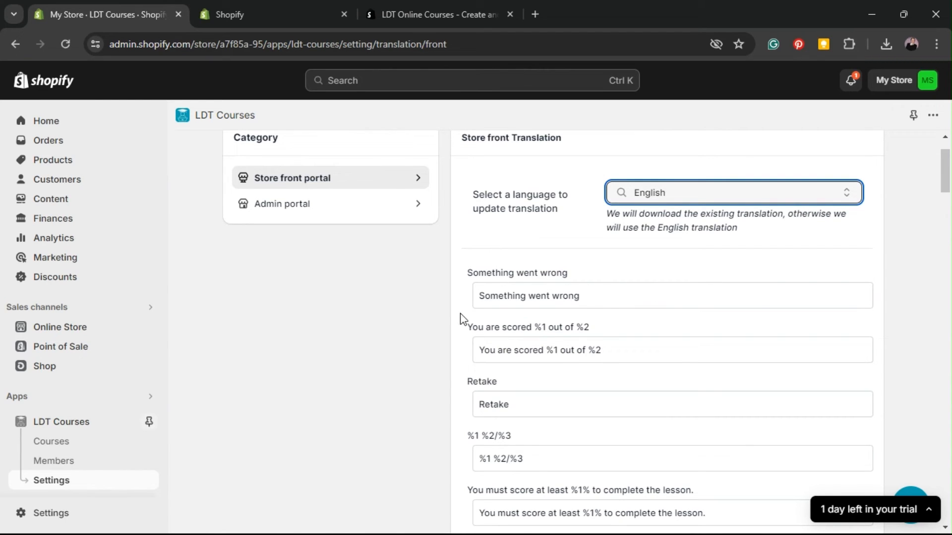
drag(472, 276, 607, 274)
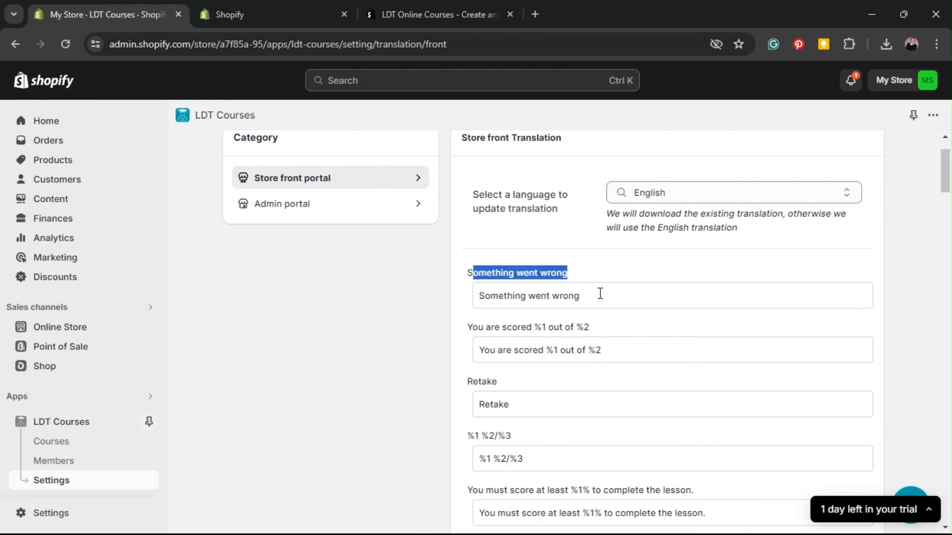
click(600, 293)
key(ctrl+a)
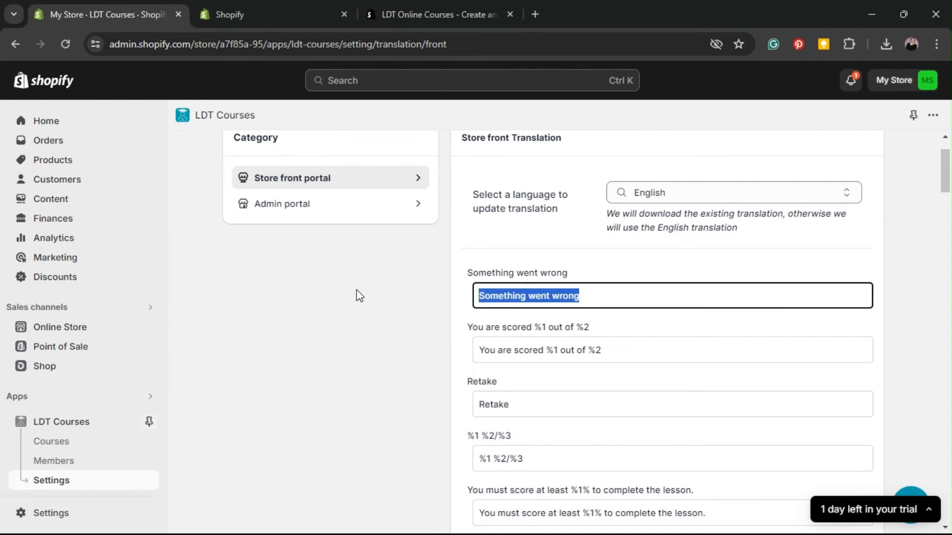
text(Ooops)
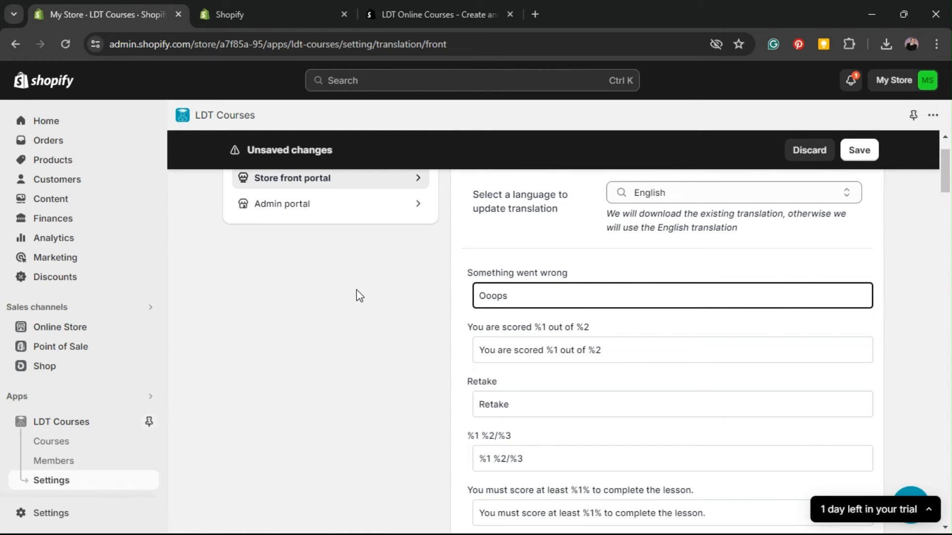
text(! There was an erro)
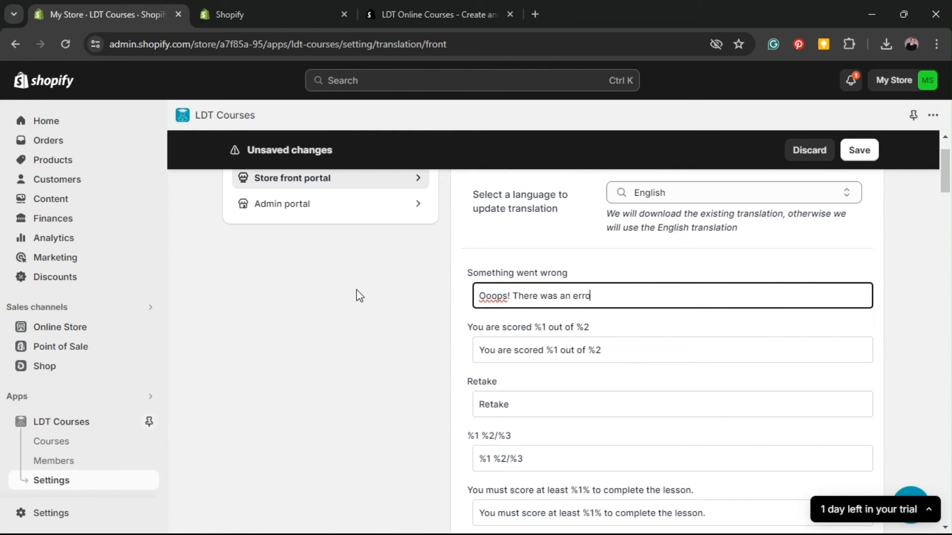
text(R 1)
key(BackSpace)
text(r)
key(ctrl+z)
key(ctrl+z)
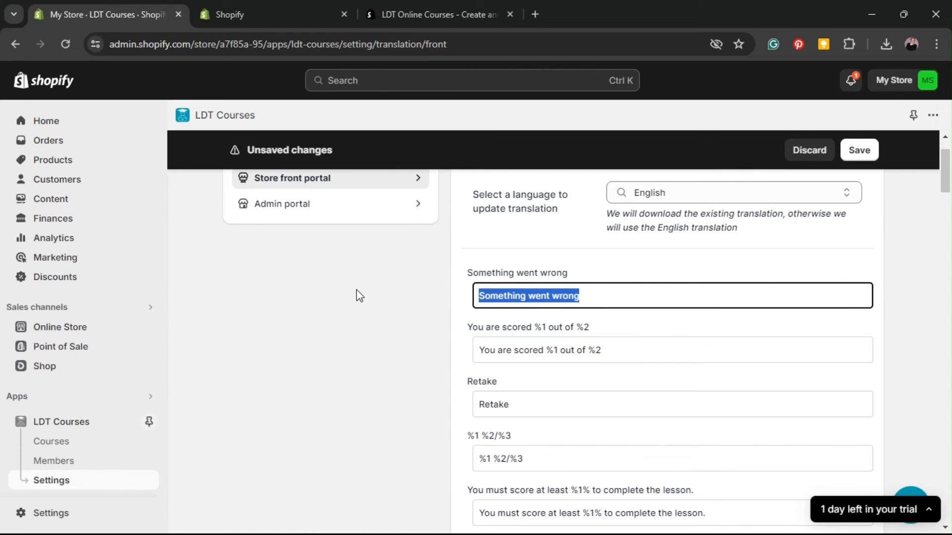
click(360, 295)
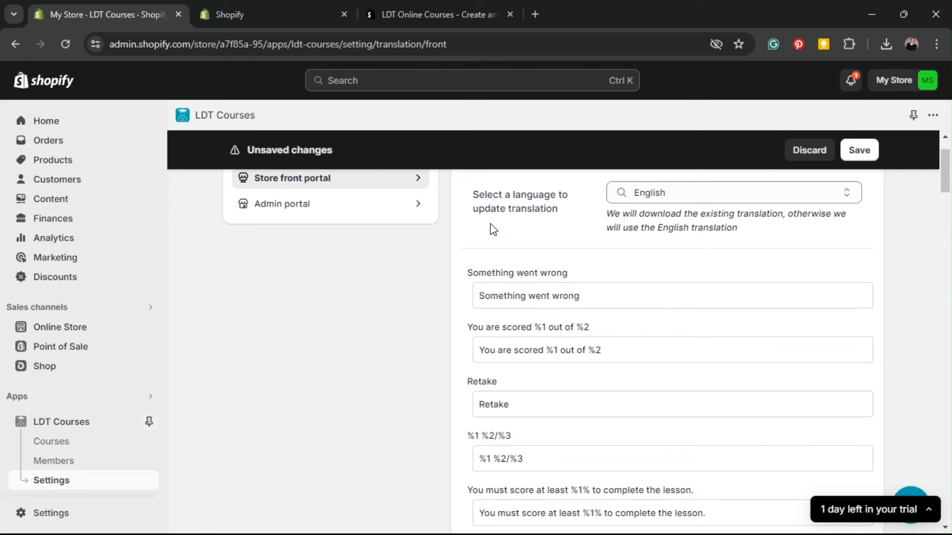
Step: Save the English storefront translations and return to the LDT Courses settings list
scroll(688, 327, down, 10)
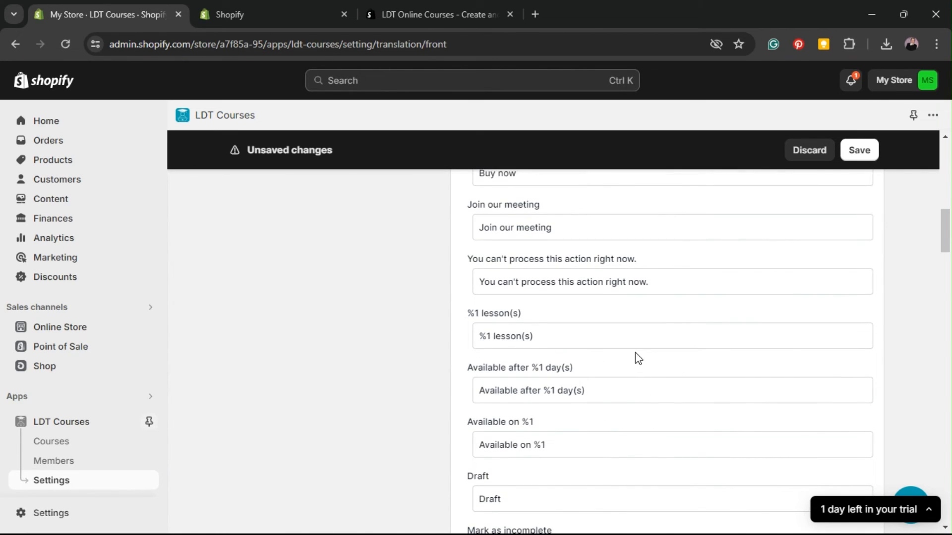
scroll(635, 352, down, 4)
click(858, 150)
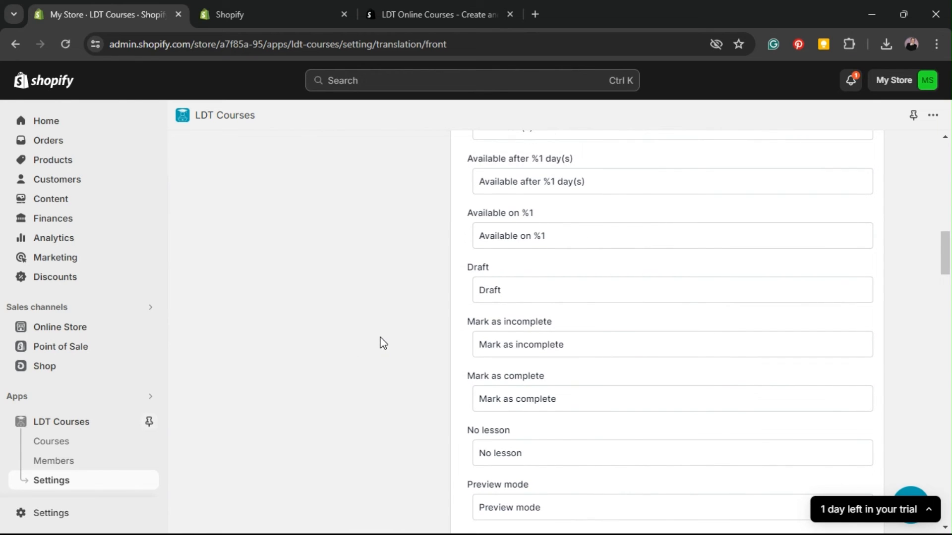
scroll(383, 342, down, 5)
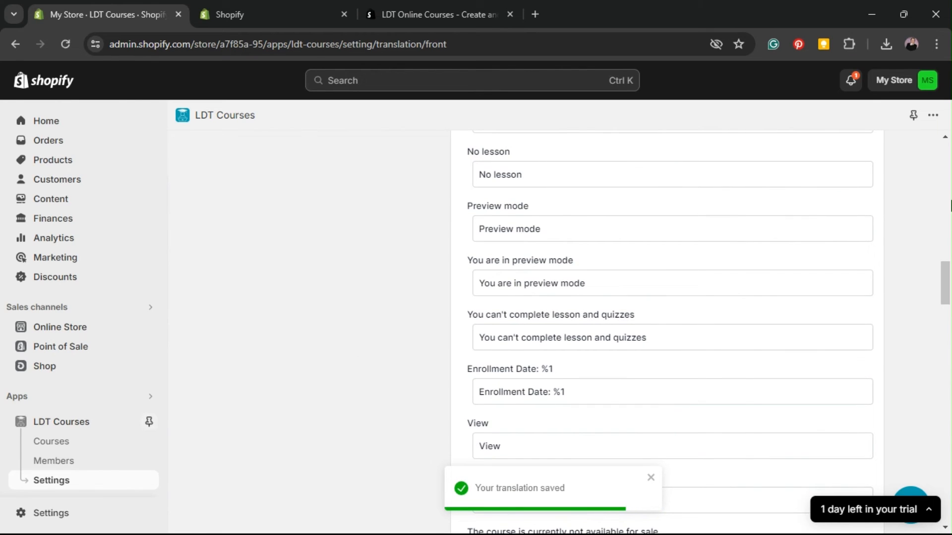
scroll(950, 206, up, 10)
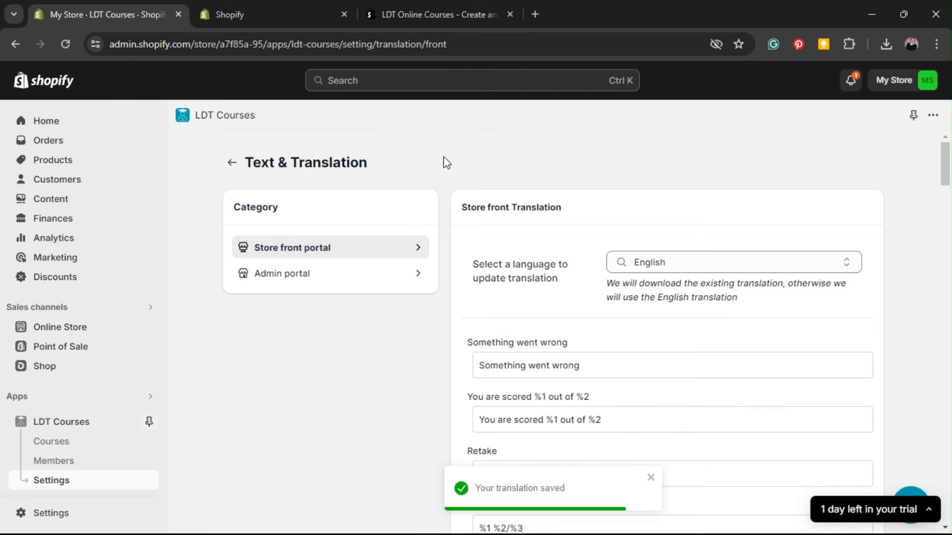
click(232, 163)
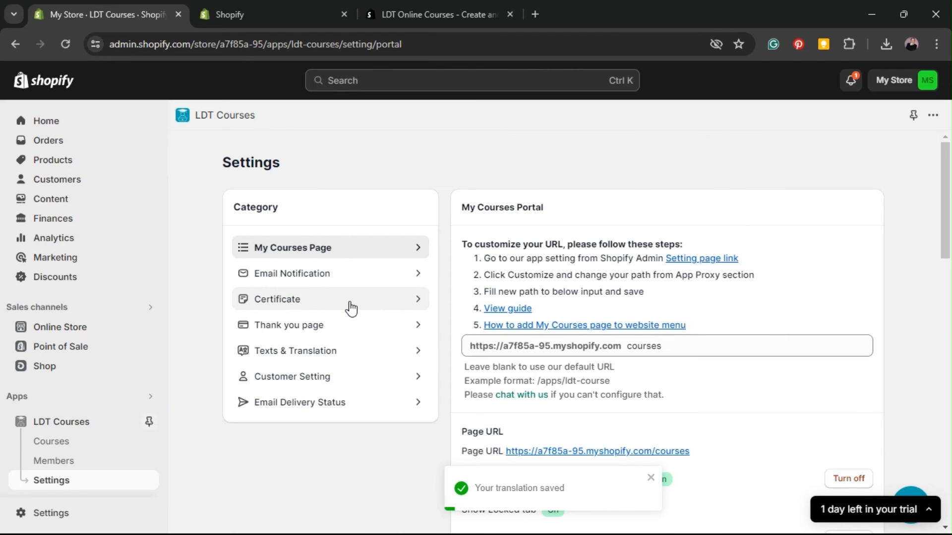
Step: Open Customer Setting, turn customer auto tagging on and save
click(289, 383)
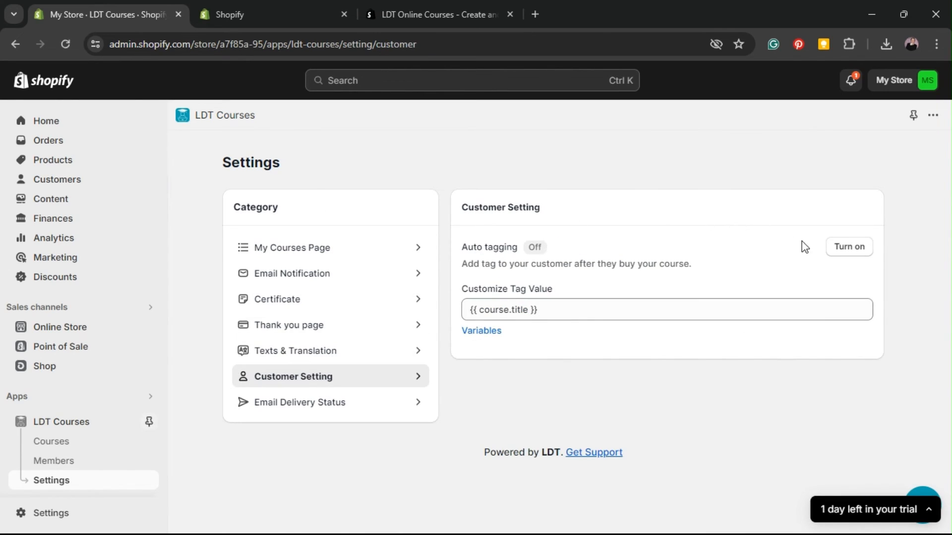
click(853, 250)
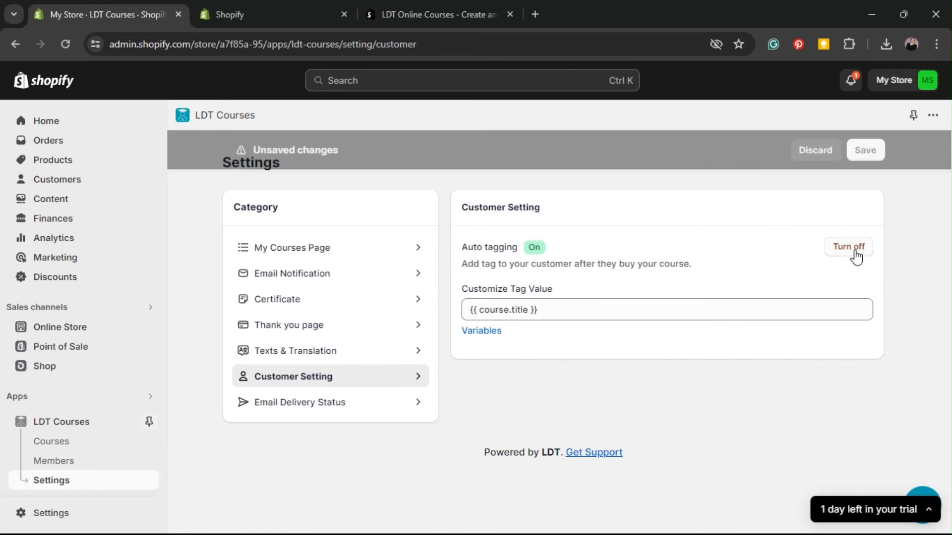
click(854, 153)
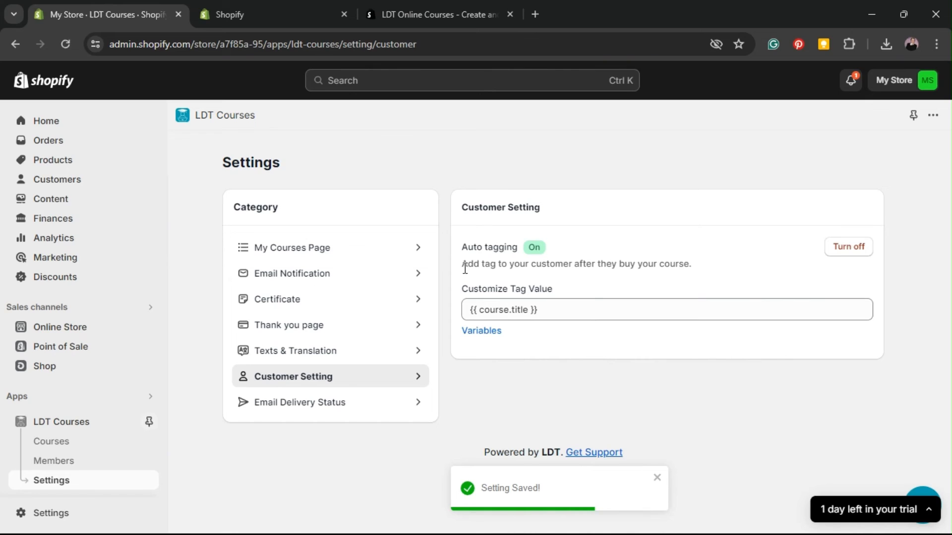
drag(464, 268, 707, 273)
click(659, 277)
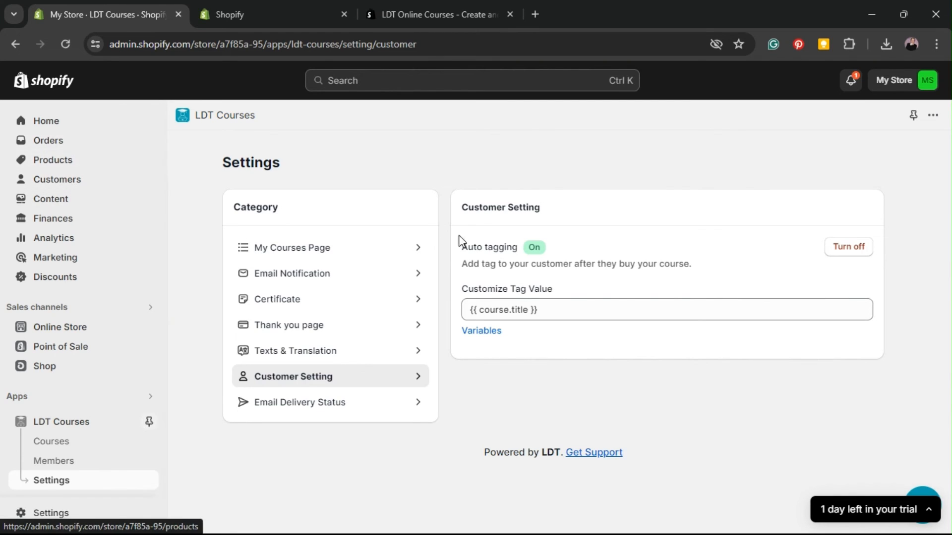
Step: Switch auto tagging back off, save, and open the Email Delivery Status history
click(560, 309)
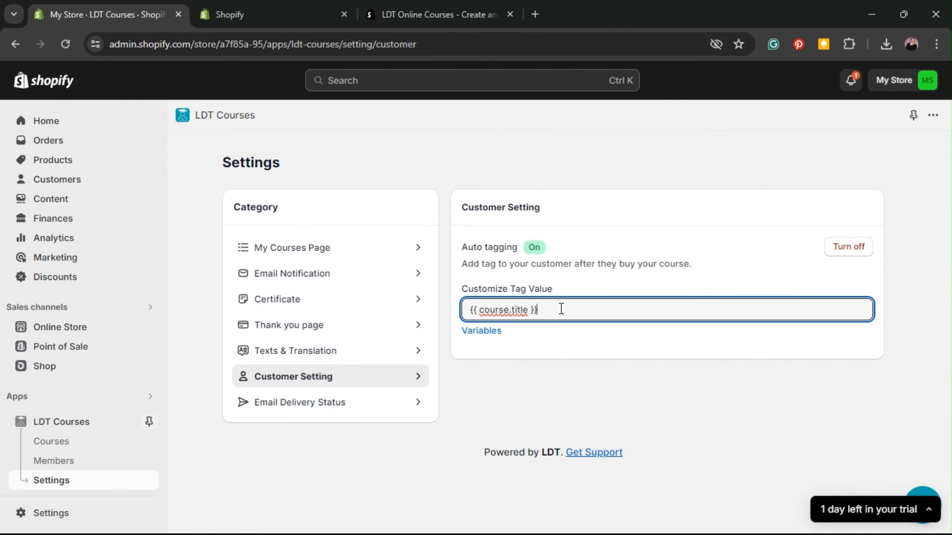
click(534, 357)
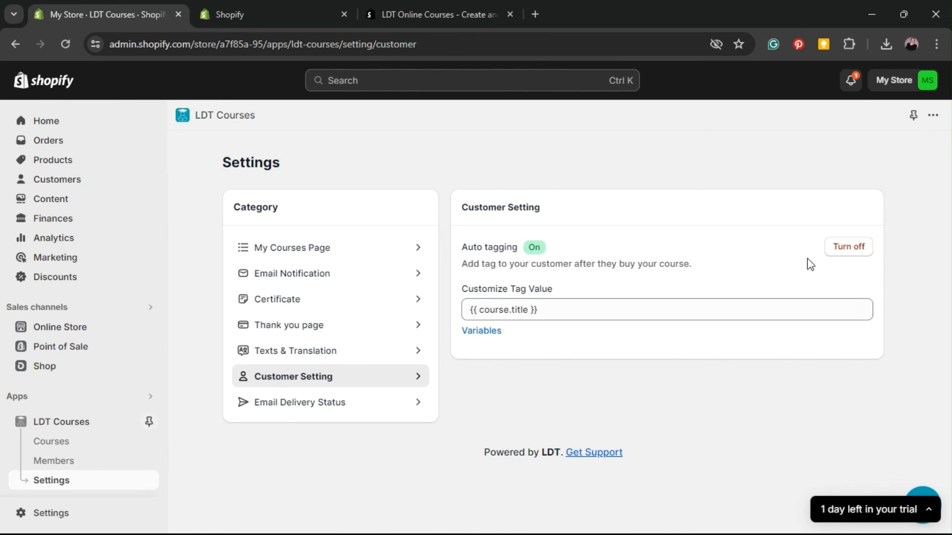
click(840, 249)
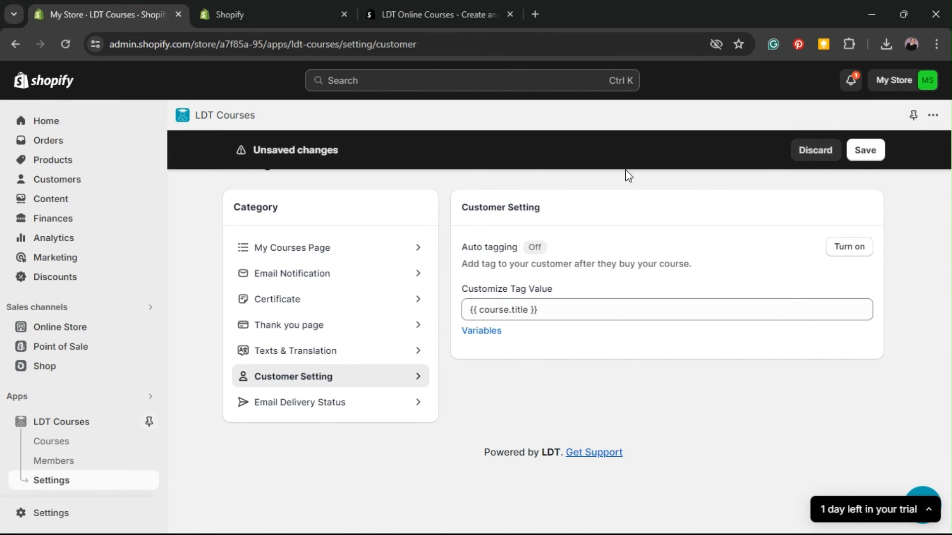
click(864, 151)
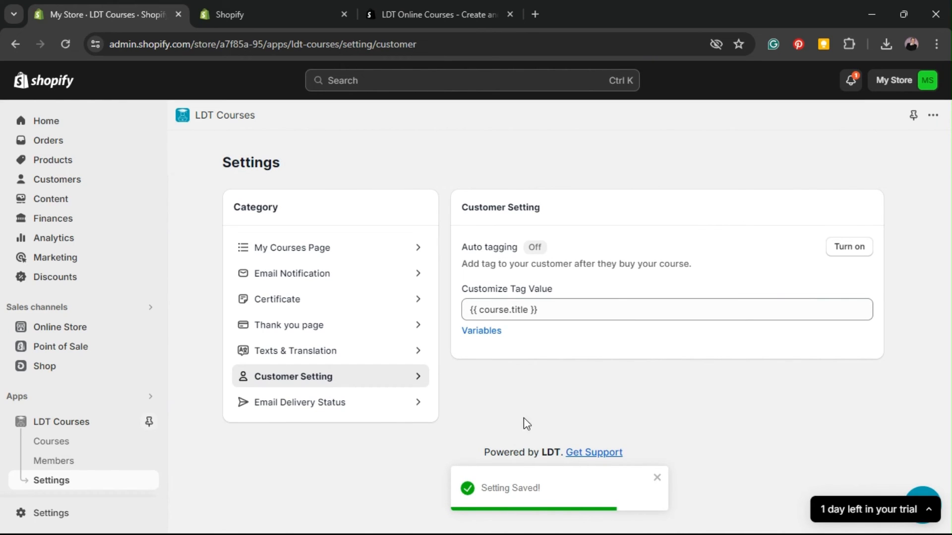
click(301, 409)
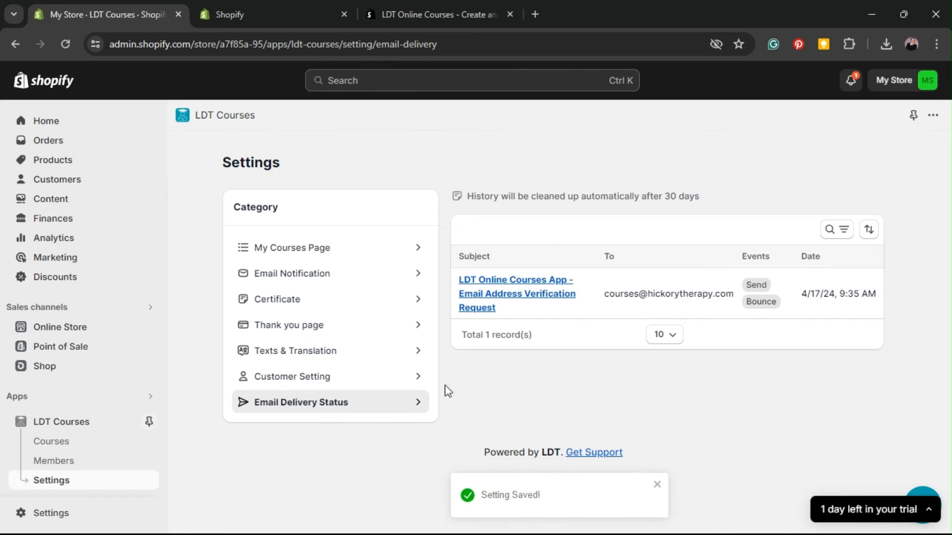
drag(752, 288, 808, 293)
click(754, 301)
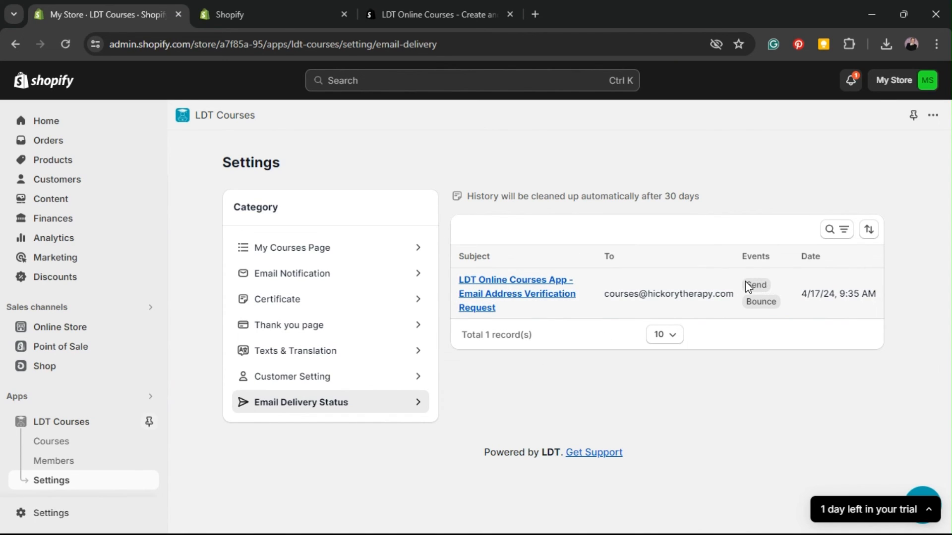
drag(745, 282, 808, 293)
click(777, 307)
drag(616, 299, 734, 299)
click(740, 358)
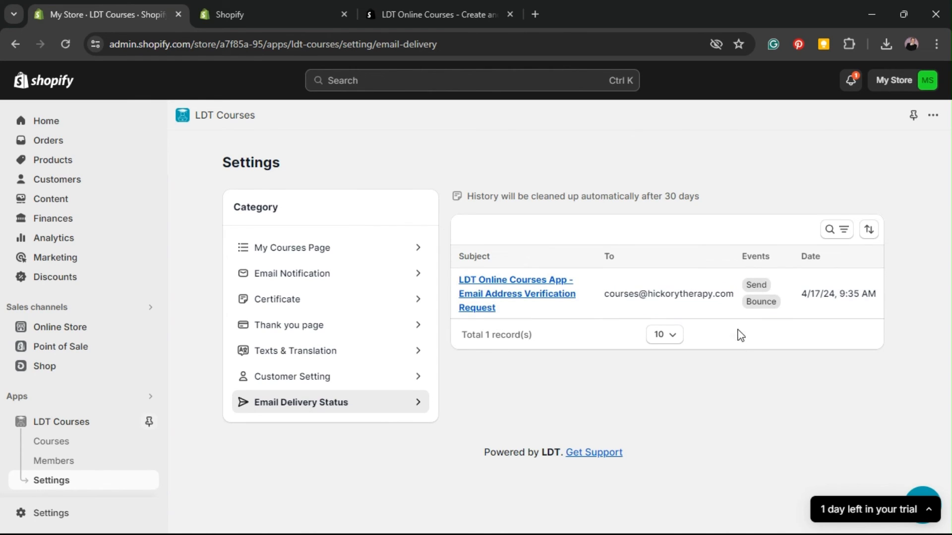
double_click(749, 307)
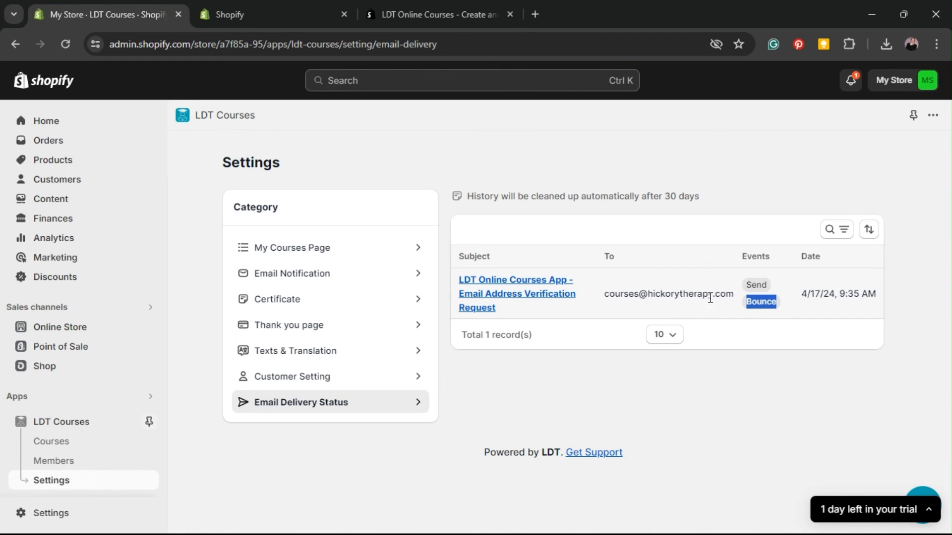
click(726, 311)
drag(606, 296, 745, 311)
click(768, 302)
click(745, 312)
double_click(773, 301)
click(767, 337)
drag(607, 294, 760, 297)
click(697, 296)
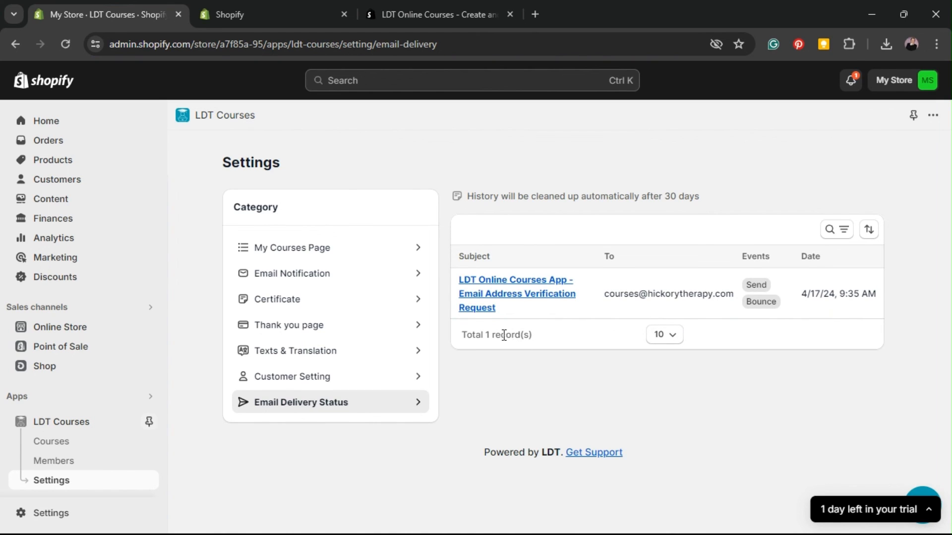
click(671, 338)
click(727, 413)
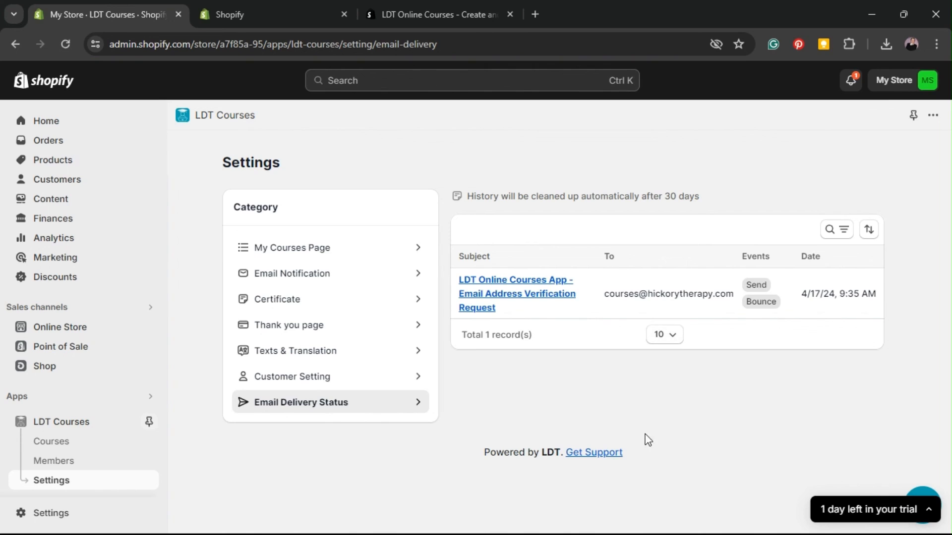